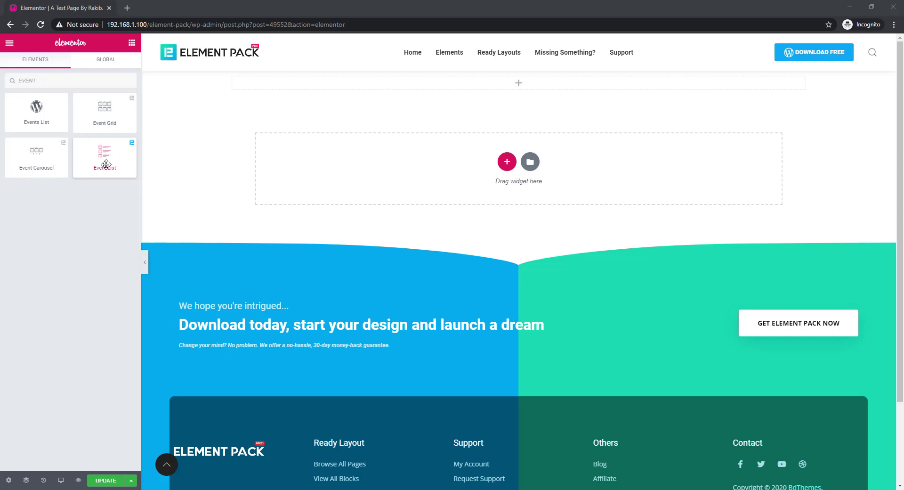
# Drop the Event List widget into the empty section so six event cards stack vertically
pyautogui.moveTo(106, 163); pyautogui.dragTo(513, 89)
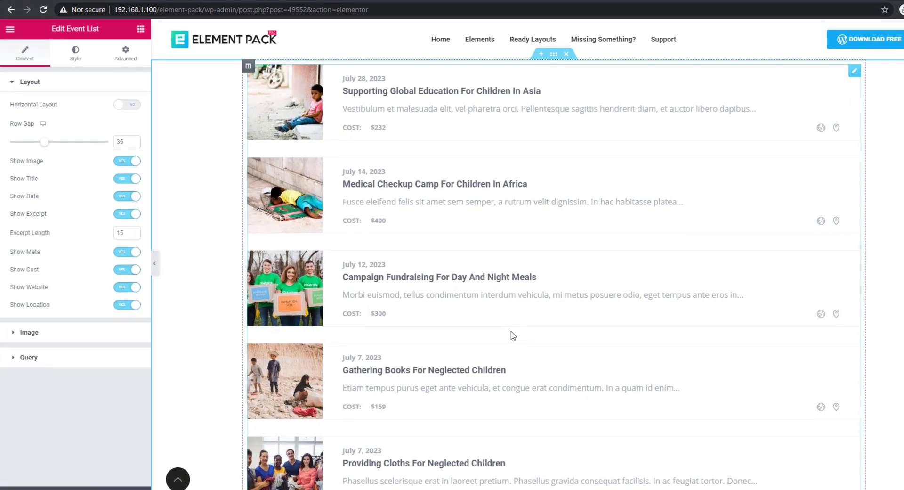
pyautogui.scroll(-9, 513, 335)
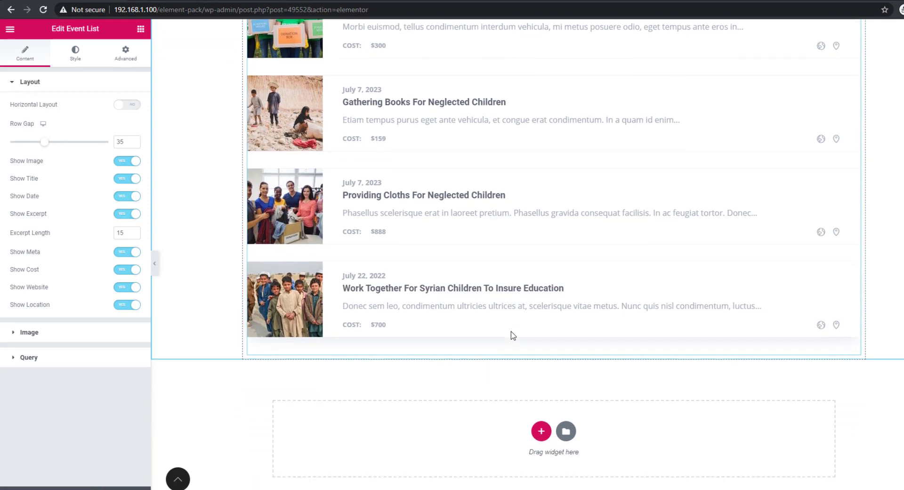
pyautogui.scroll(7, 513, 336)
pyautogui.scroll(3, 513, 335)
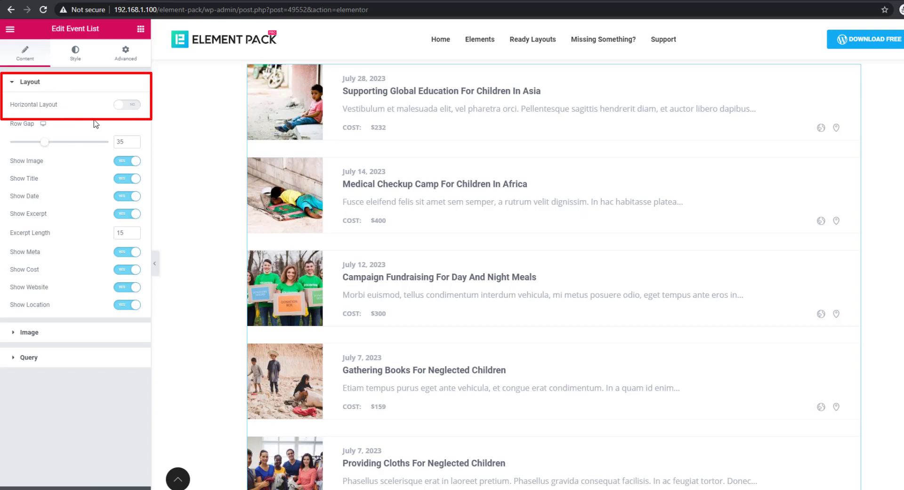
# Turn on Horizontal Layout and set Column to Two after briefly trying Three
pyautogui.click(130, 106)
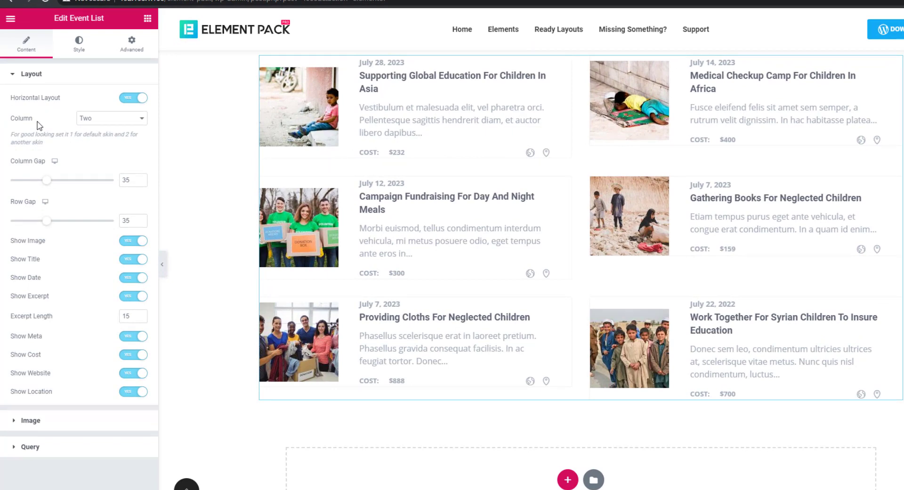
pyautogui.click(135, 121)
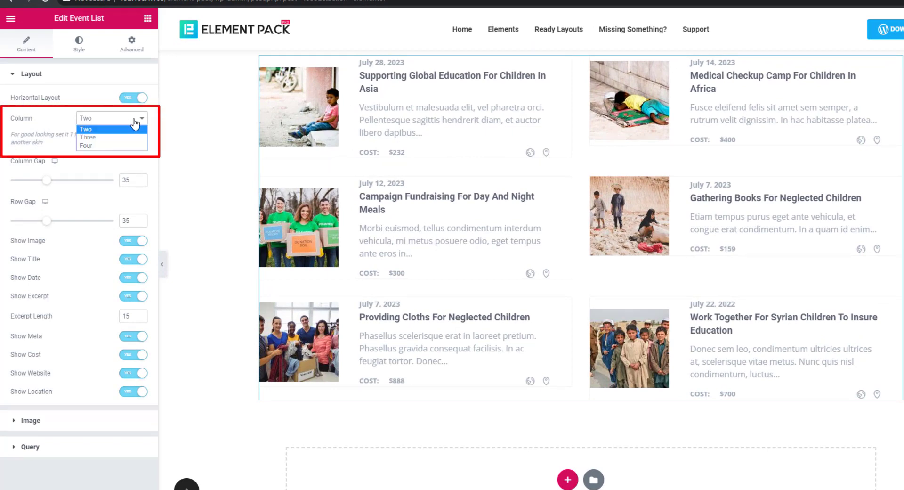
pyautogui.click(95, 139)
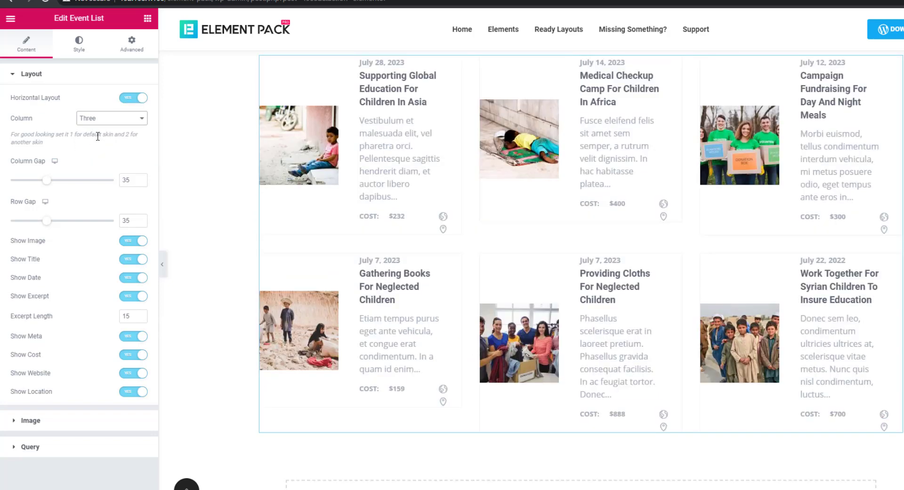
pyautogui.click(141, 120)
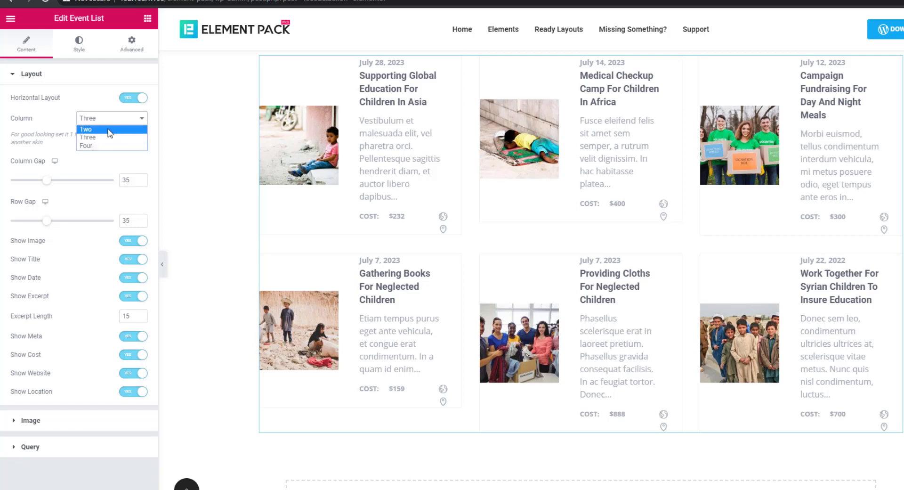
pyautogui.click(110, 130)
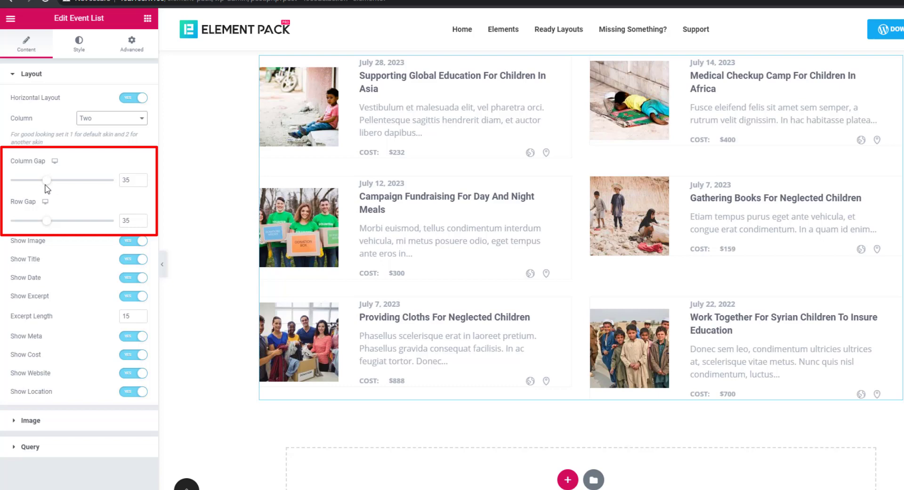
# Reduce the Column Gap and Row Gap sliders to 30
pyautogui.moveTo(47, 181)
pyautogui.mouseDown()
pyautogui.moveTo(82, 187)
pyautogui.moveTo(31, 188)
pyautogui.mouseUp()
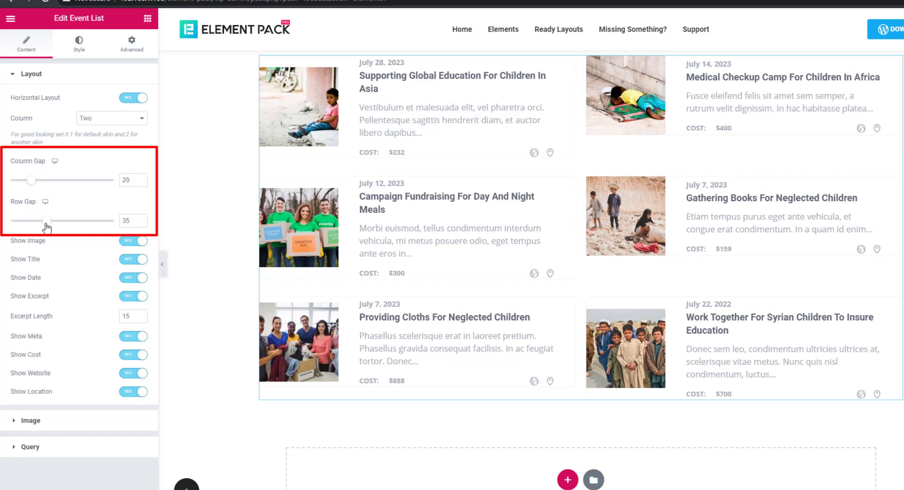
pyautogui.moveTo(45, 223); pyautogui.dragTo(30, 228)
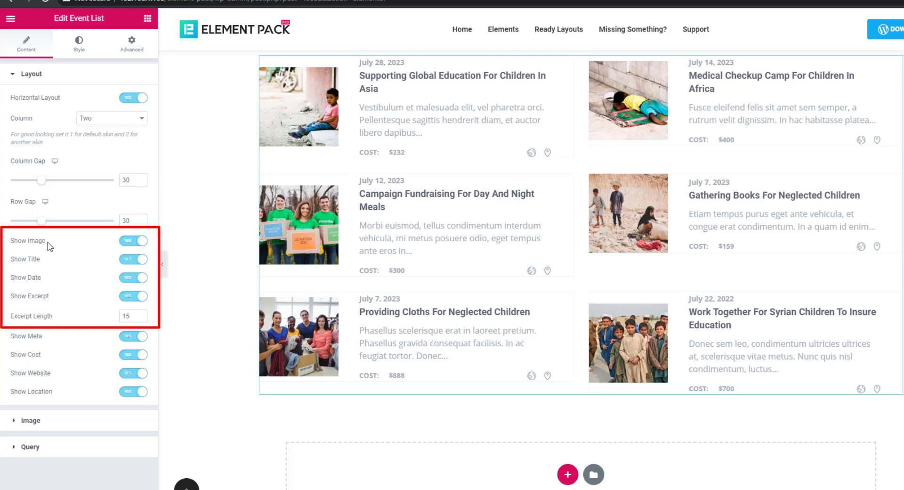
# Toggle off image, title, date and excerpt display, then re-enable the excerpts
pyautogui.click(131, 242)
pyautogui.click(131, 259)
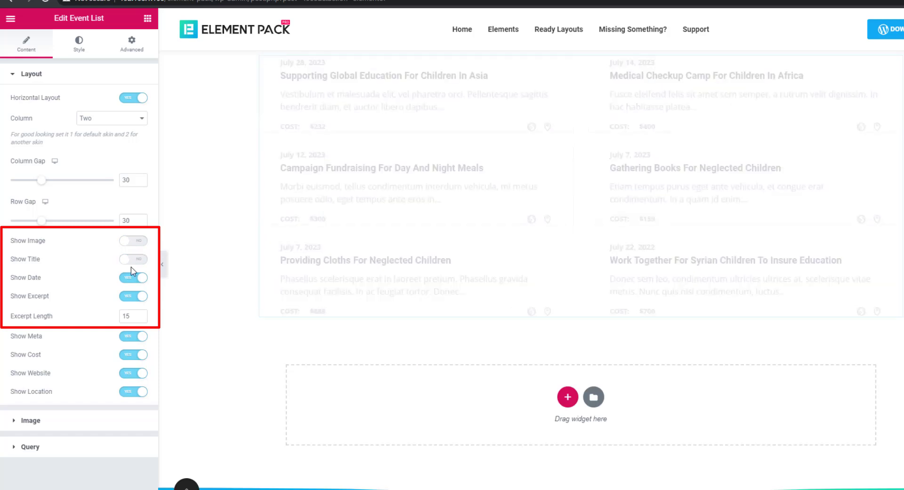
pyautogui.click(132, 278)
pyautogui.click(129, 296)
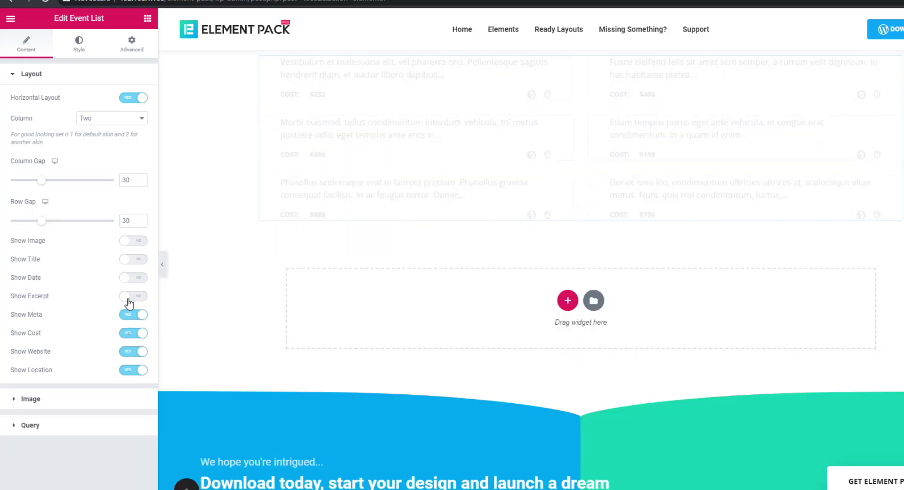
pyautogui.click(131, 297)
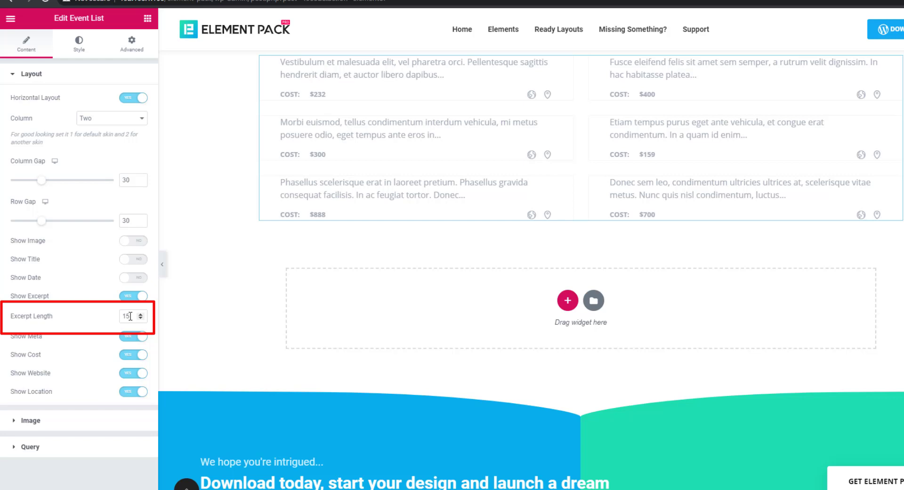
# Set Excerpt Length to 10 and turn images, titles and dates back on
pyautogui.moveTo(130, 316); pyautogui.dragTo(115, 320)
pyautogui.write('1')
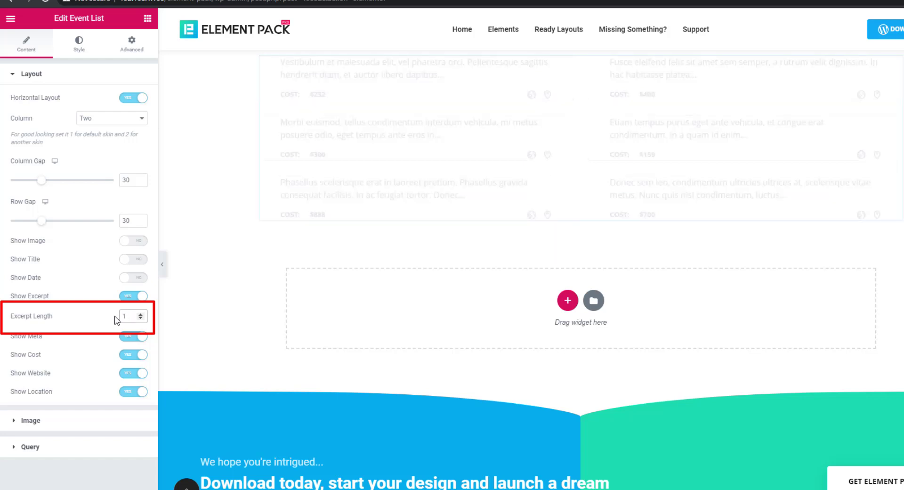
pyautogui.write('0')
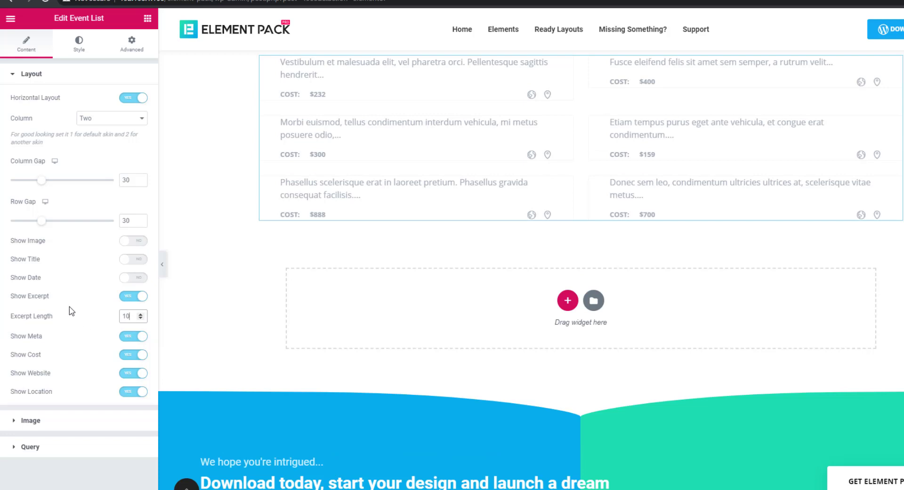
pyautogui.click(90, 255)
pyautogui.click(136, 241)
pyautogui.click(137, 259)
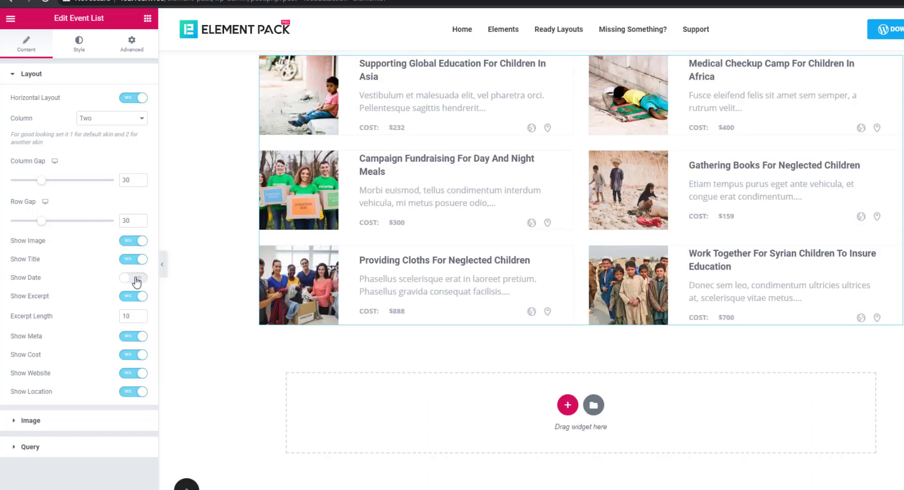
pyautogui.click(136, 282)
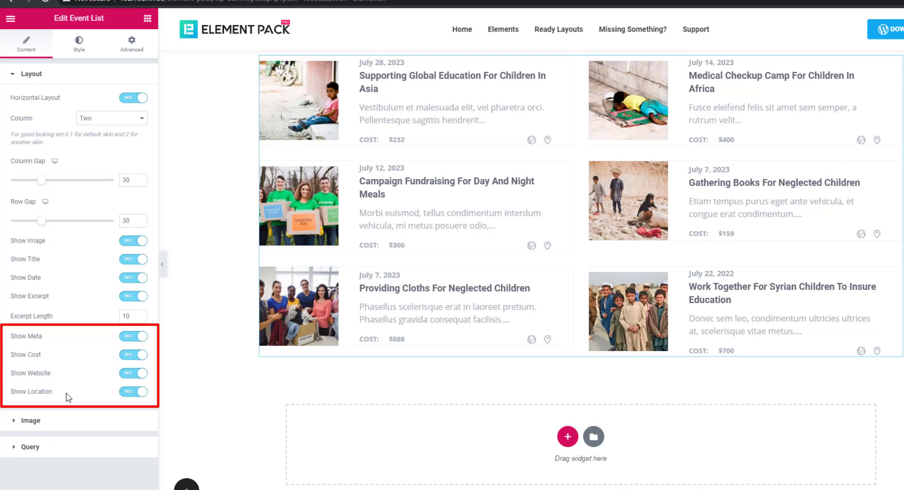
pyautogui.click(125, 394)
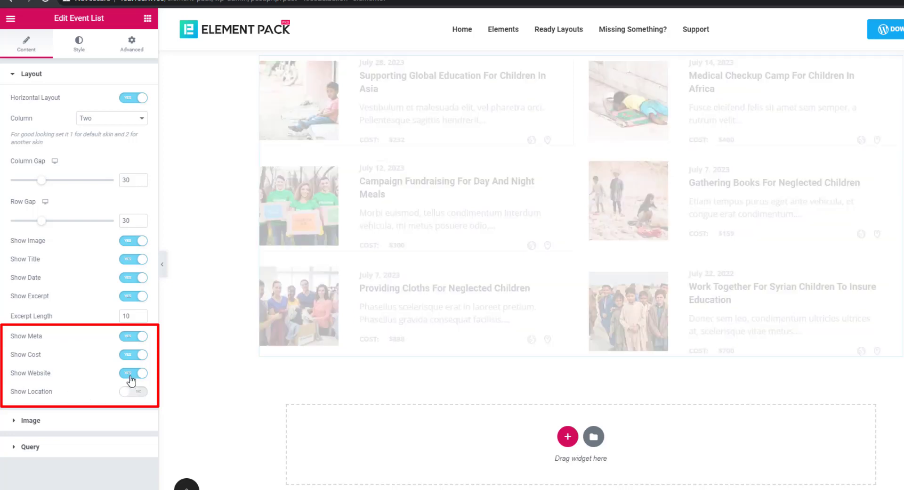
pyautogui.click(131, 375)
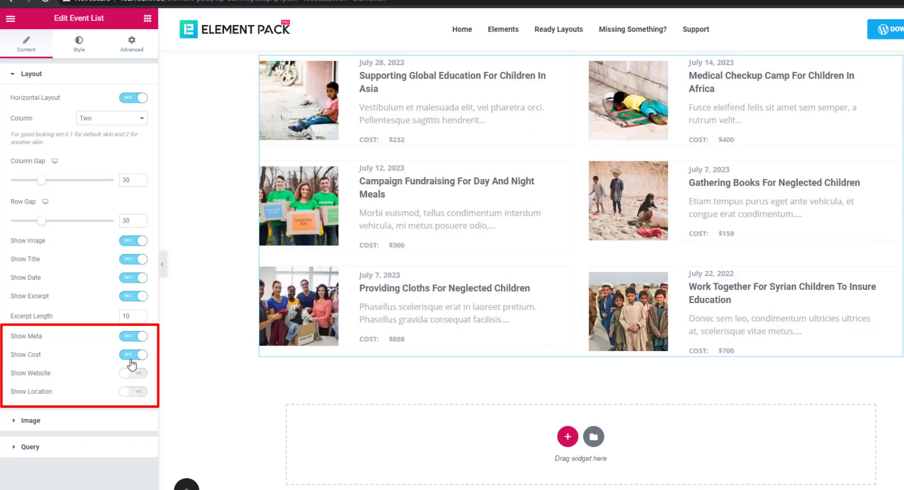
pyautogui.click(132, 357)
pyautogui.click(133, 336)
pyautogui.click(133, 337)
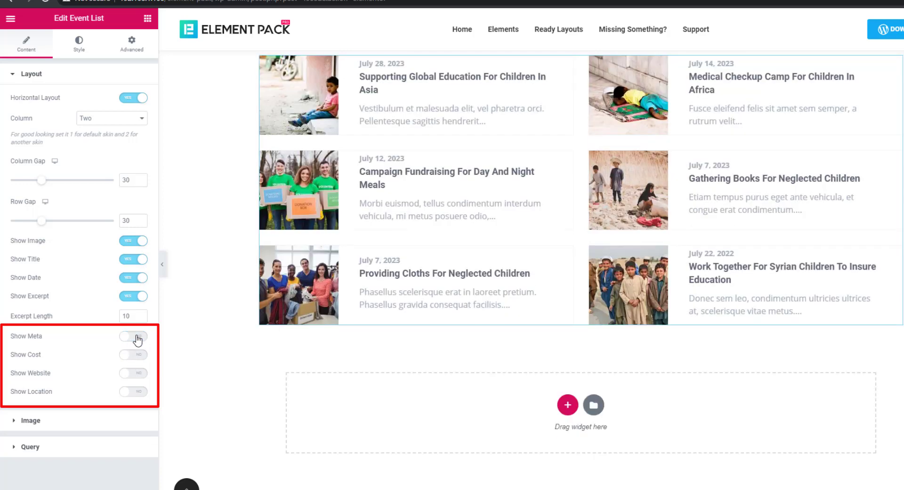
pyautogui.click(136, 358)
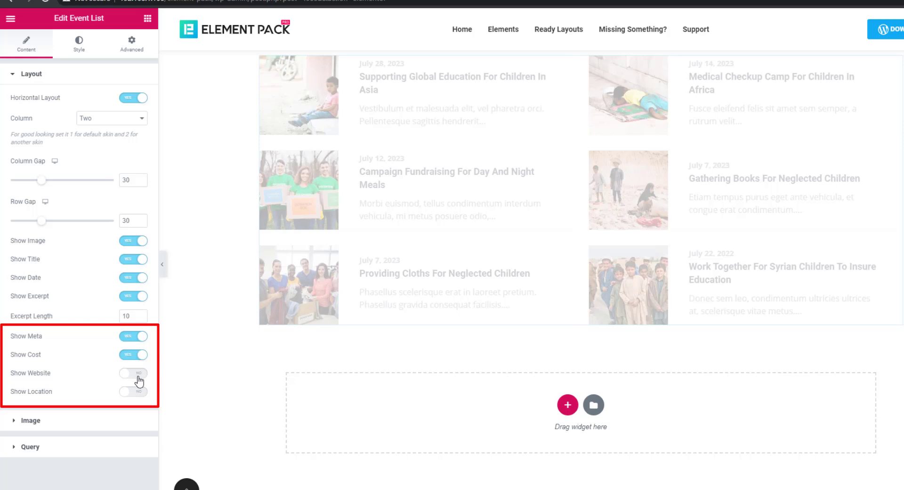
pyautogui.click(136, 373)
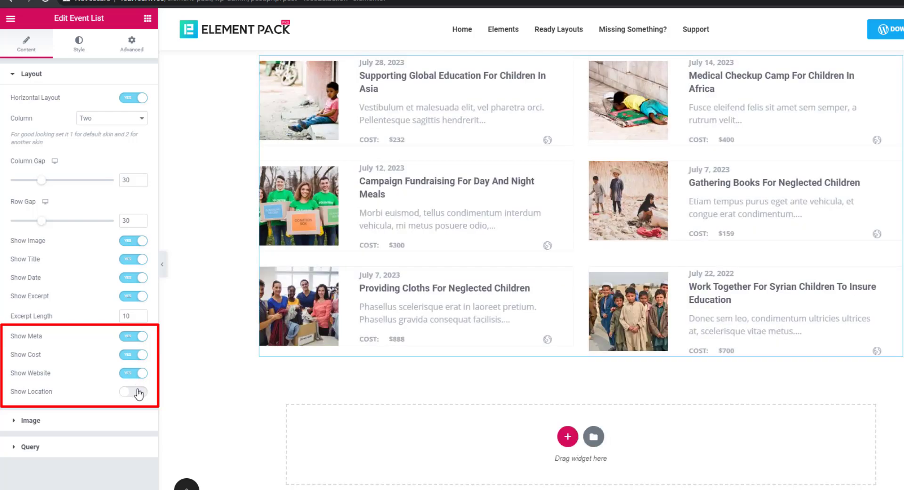
pyautogui.click(138, 393)
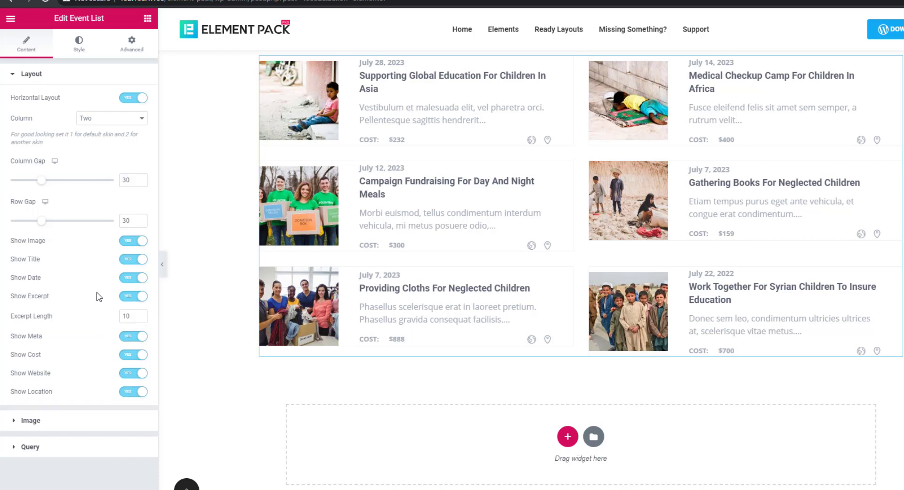
pyautogui.click(129, 103)
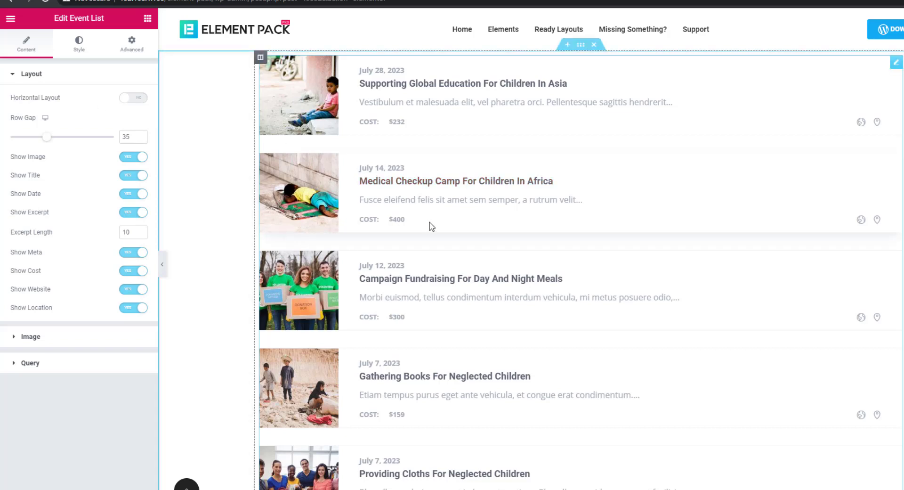
# Expand the Image section in the Event List's Content settings
pyautogui.scroll(-4, 428, 281)
pyautogui.scroll(4, 428, 278)
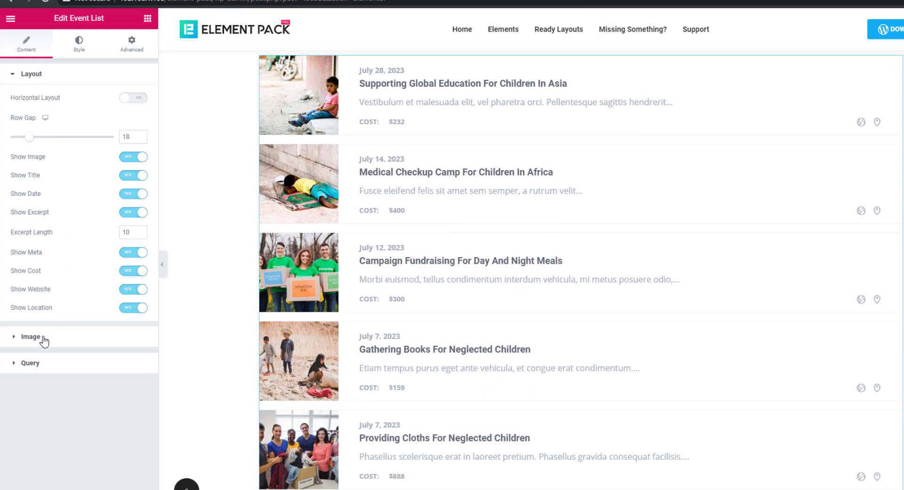
pyautogui.click(42, 337)
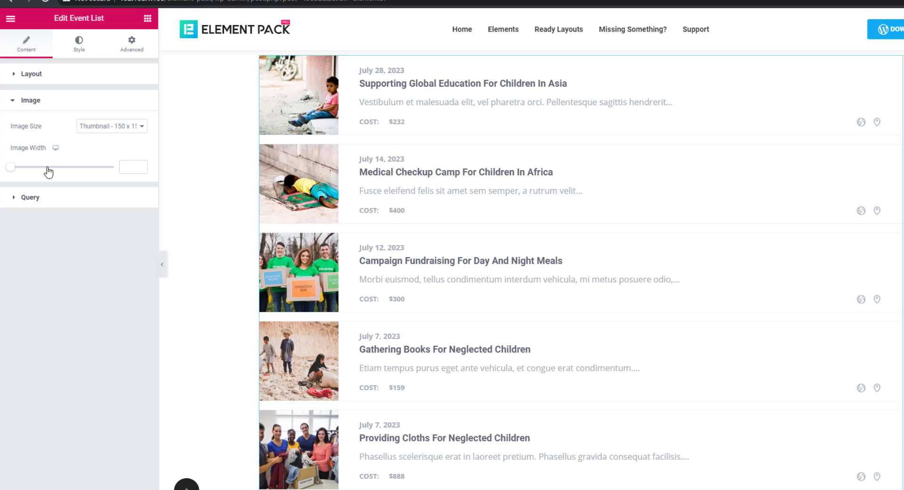
# Keep the Thumbnail 150 x 150 image size and set Image Width to 143
pyautogui.click(141, 127)
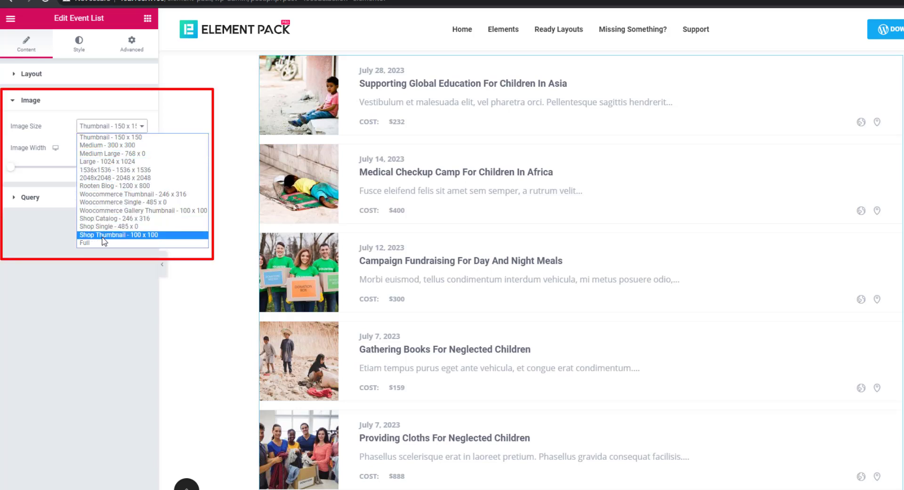
pyautogui.click(109, 146)
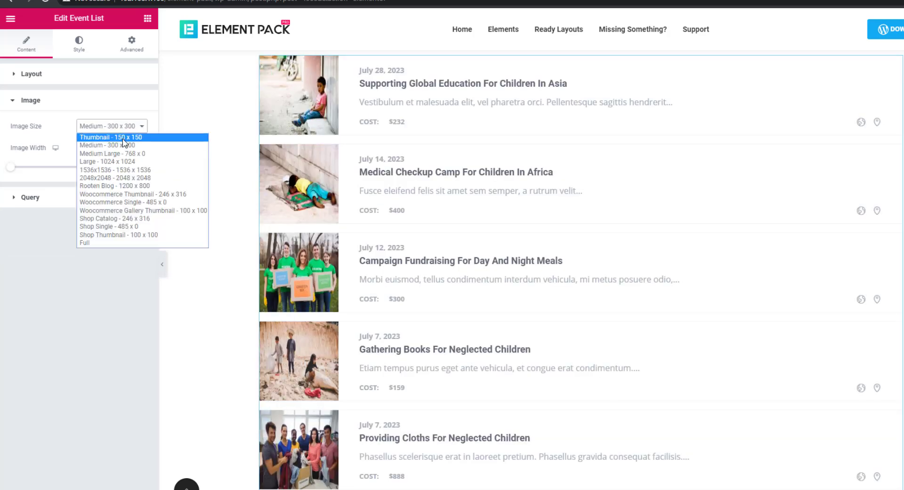
pyautogui.click(124, 137)
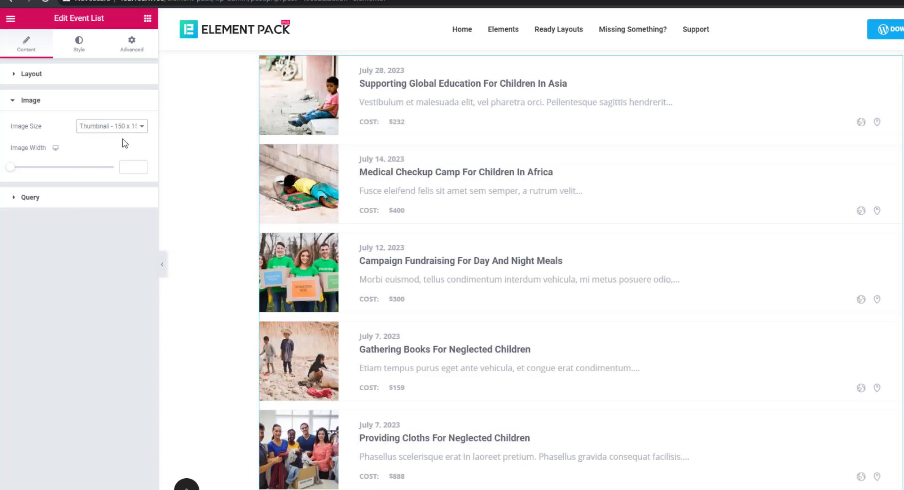
pyautogui.click(12, 168)
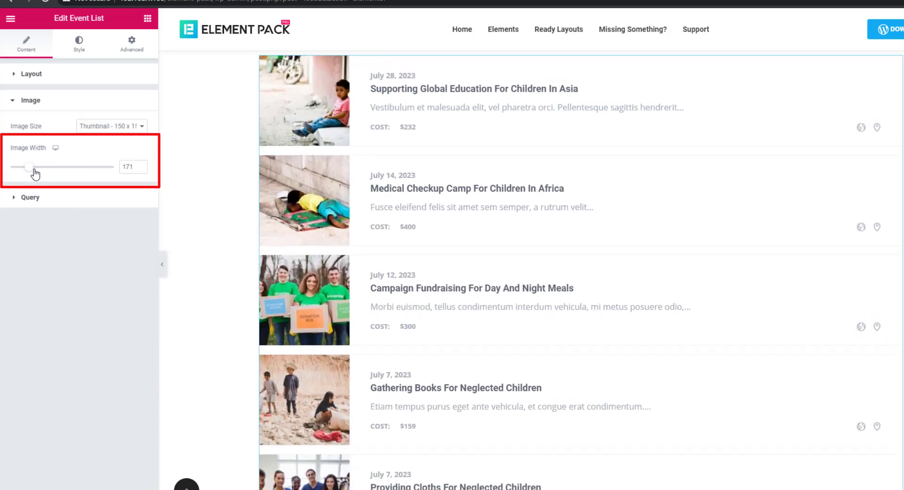
pyautogui.moveTo(13, 171)
pyautogui.mouseDown()
pyautogui.moveTo(41, 172)
pyautogui.moveTo(6, 168)
pyautogui.moveTo(20, 167)
pyautogui.mouseUp()
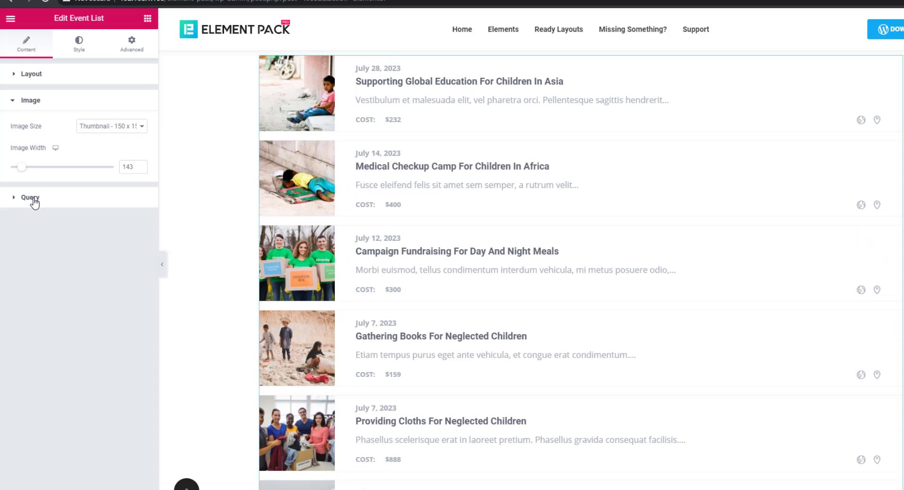
# In Query, set Source to Manual Selection and pick the Education Program category
pyautogui.click(31, 197)
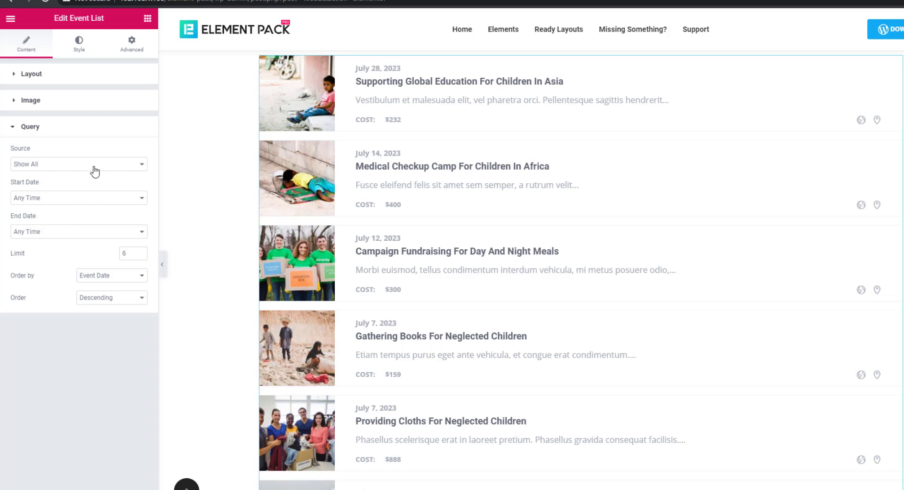
pyautogui.click(139, 167)
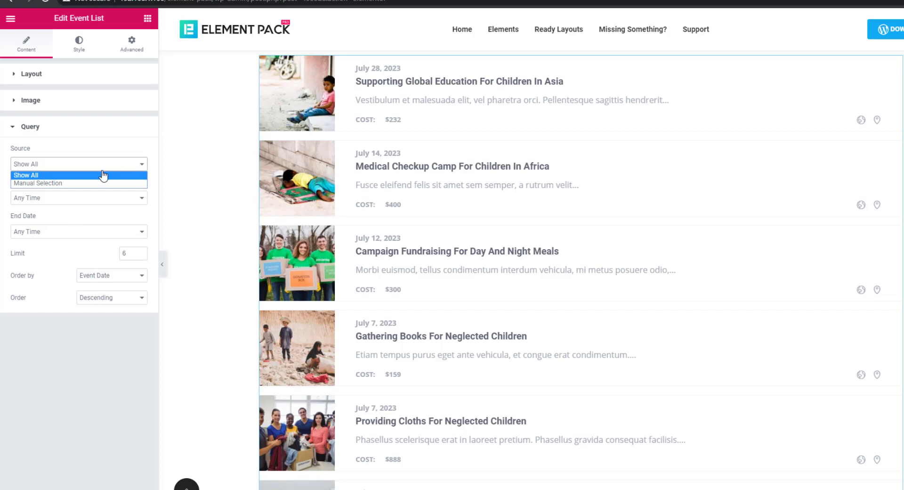
pyautogui.click(62, 184)
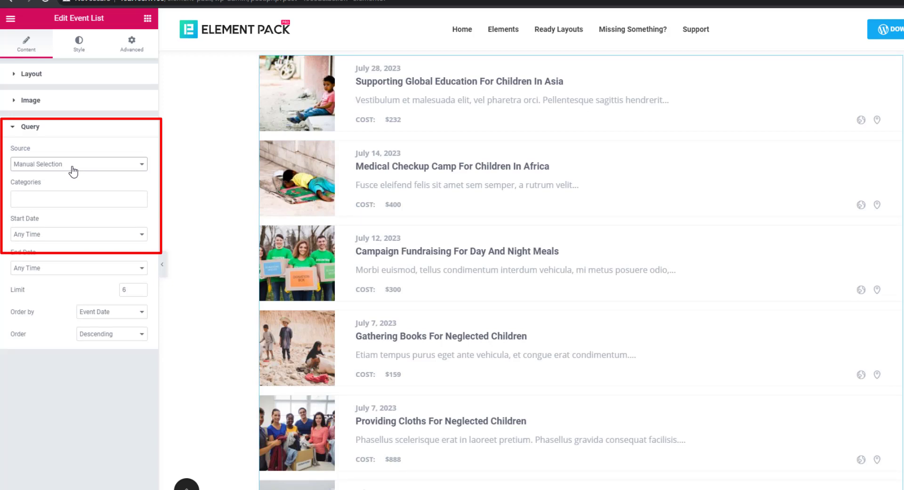
pyautogui.click(35, 197)
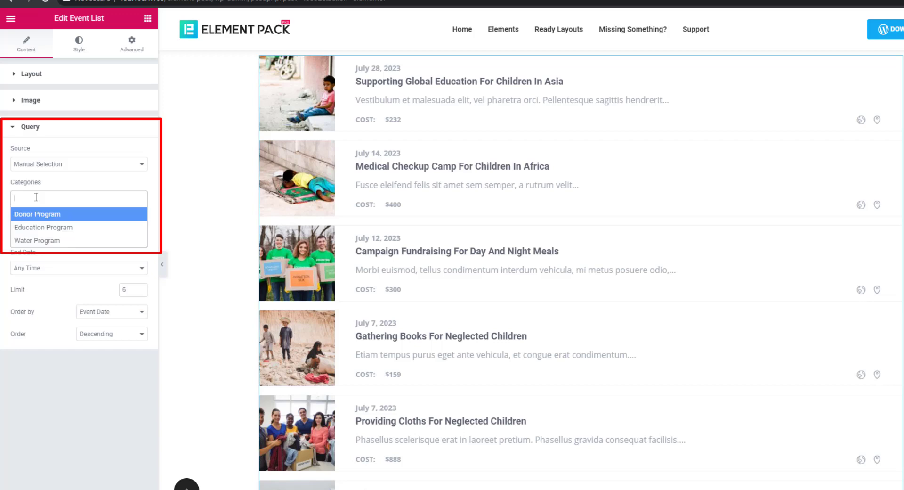
pyautogui.click(39, 230)
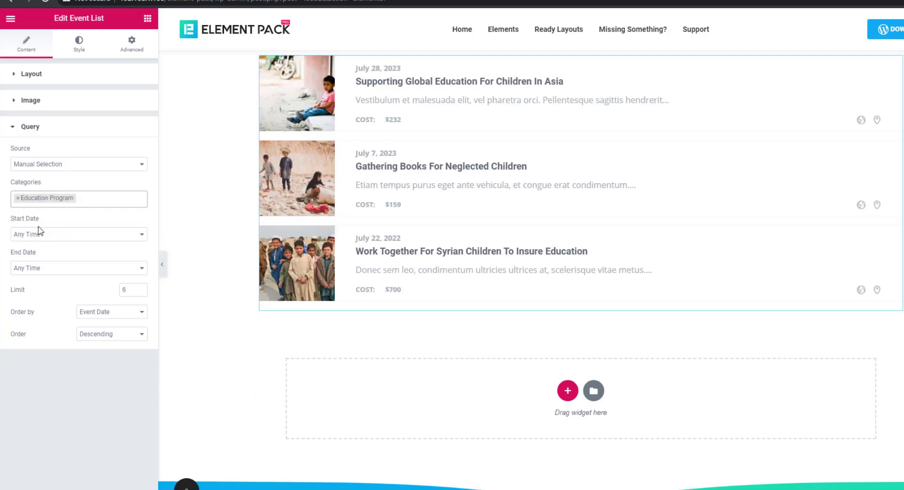
# Adjust the categories so only Education Program remains, removing Water Program
pyautogui.click(79, 201)
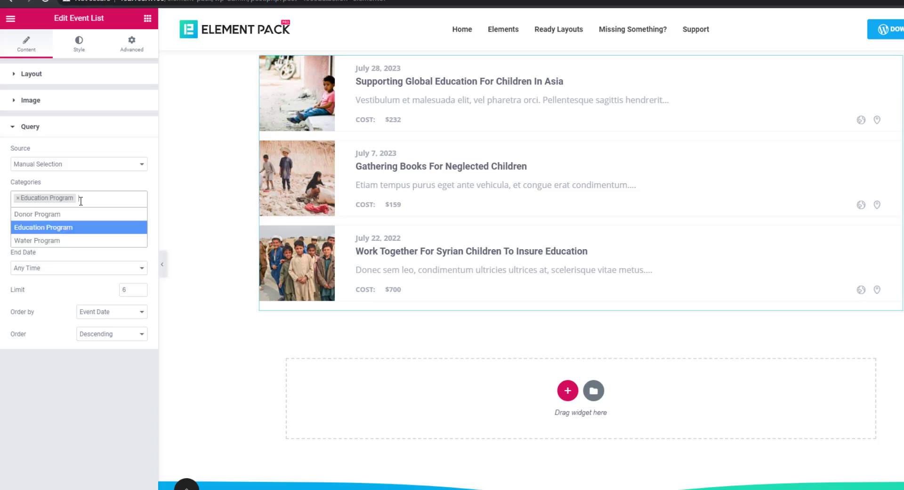
pyautogui.click(57, 241)
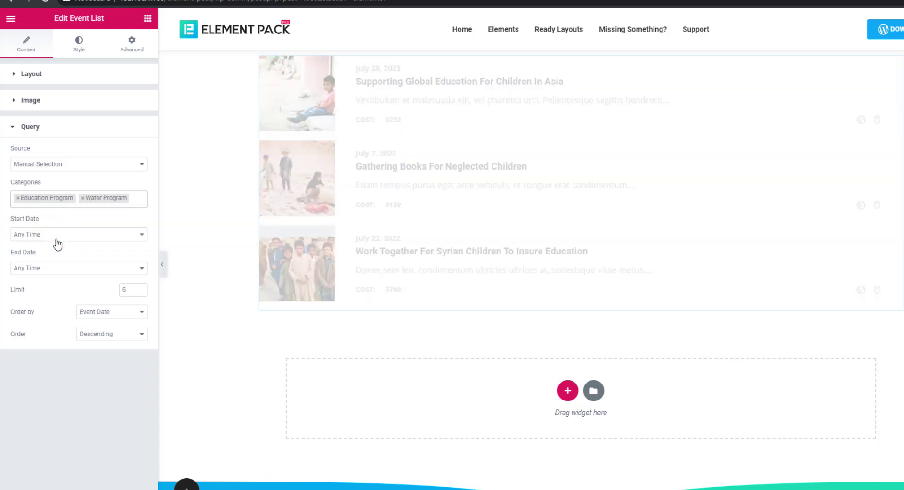
pyautogui.click(18, 199)
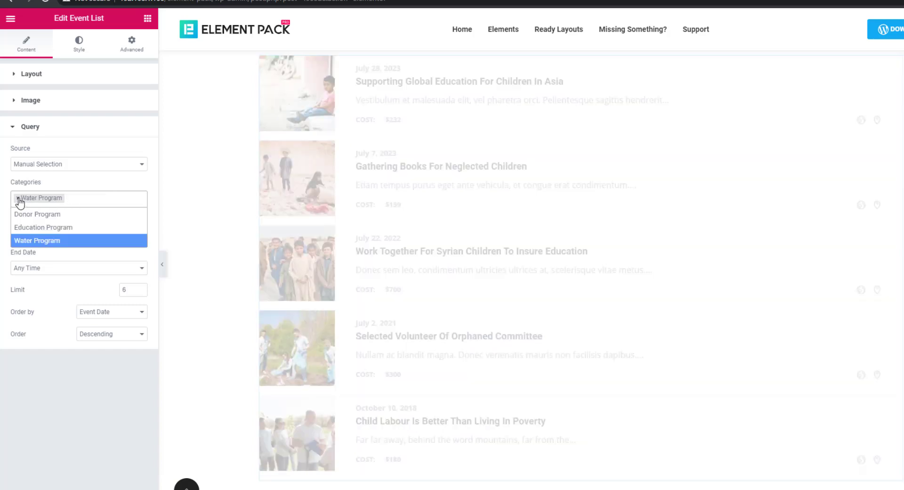
pyautogui.click(70, 198)
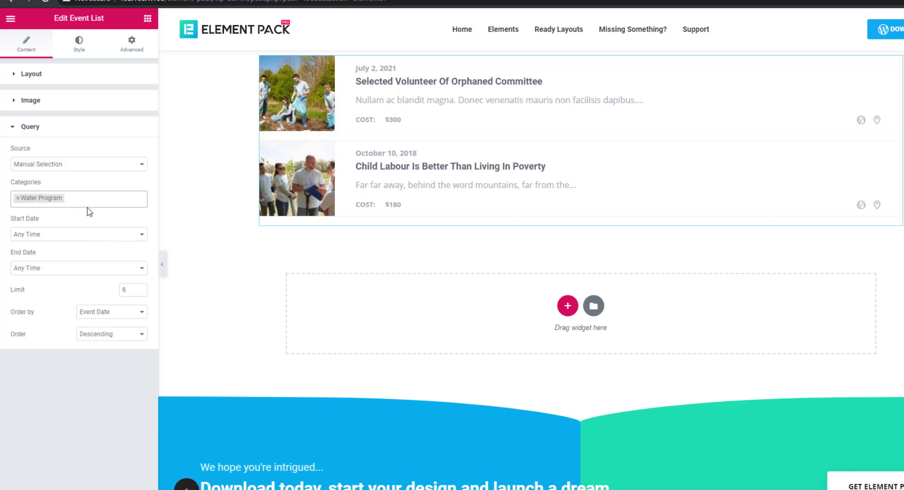
pyautogui.click(83, 199)
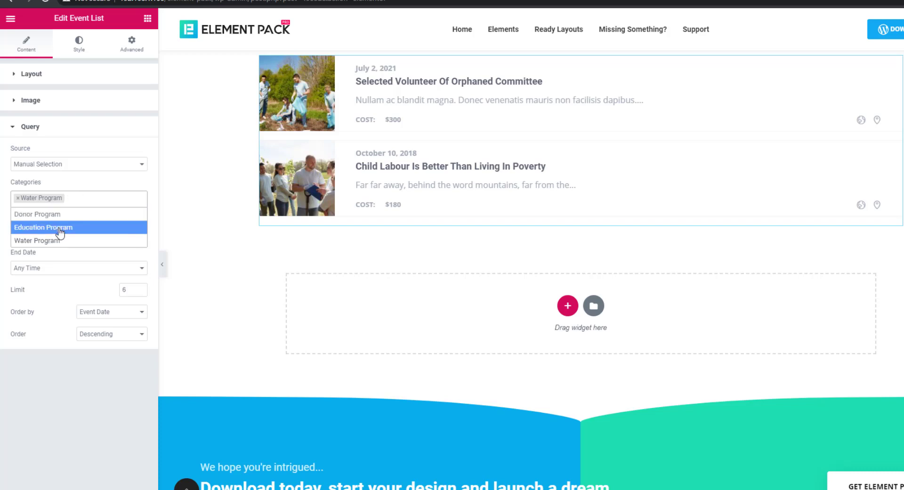
pyautogui.click(60, 227)
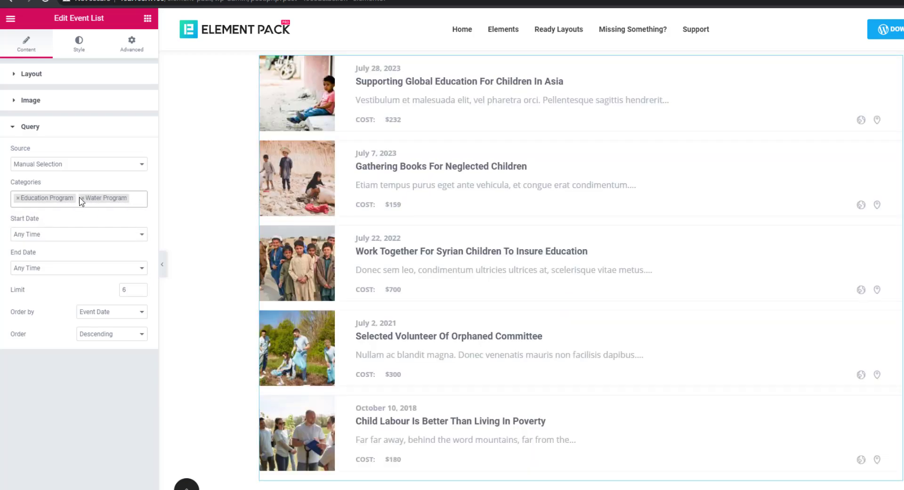
pyautogui.click(85, 204)
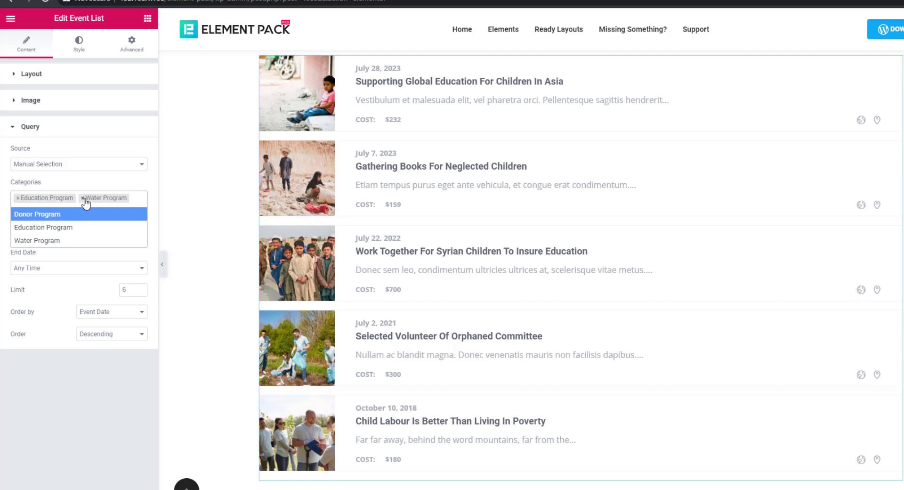
pyautogui.click(83, 198)
pyautogui.click(86, 198)
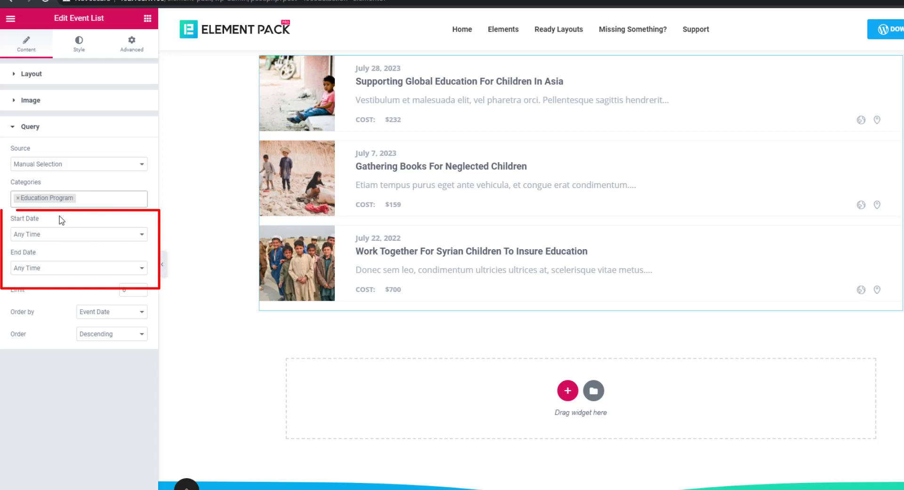
pyautogui.click(134, 236)
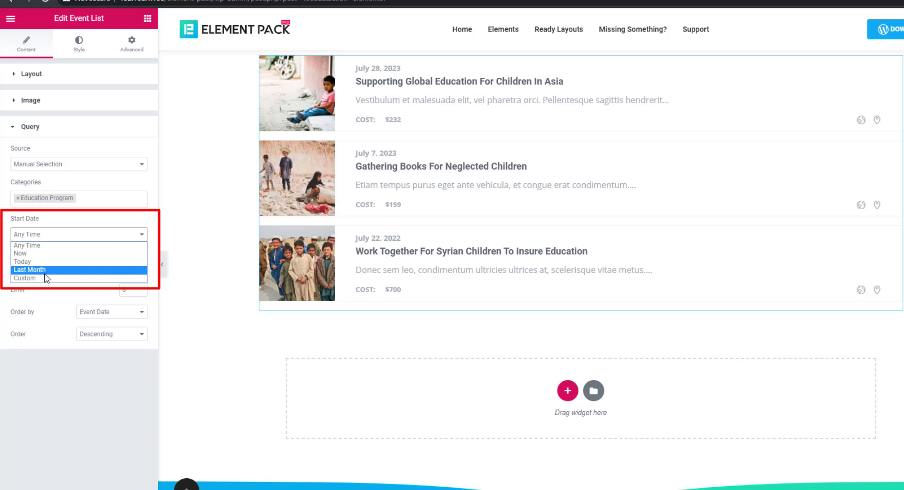
pyautogui.click(44, 245)
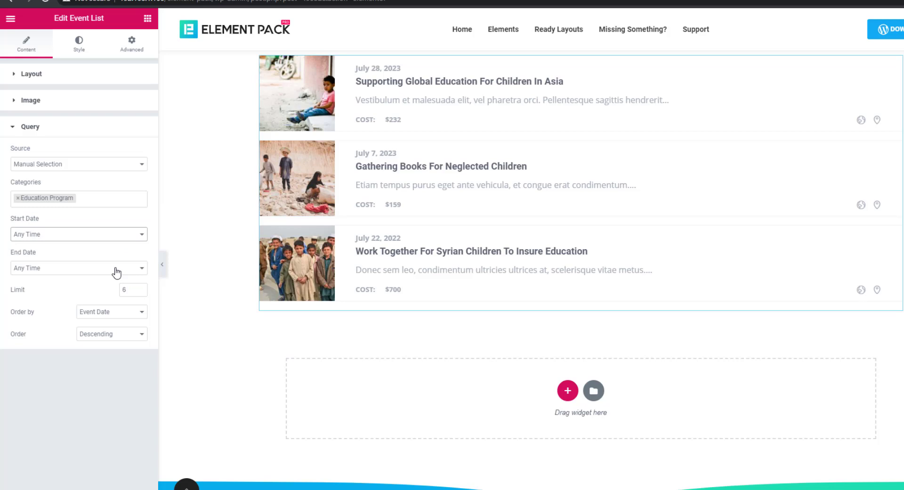
pyautogui.click(135, 269)
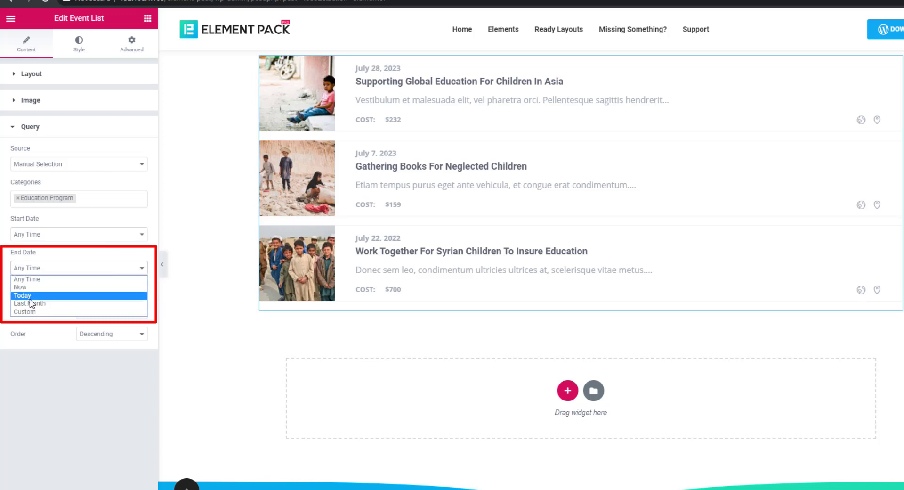
pyautogui.click(75, 270)
pyautogui.click(136, 269)
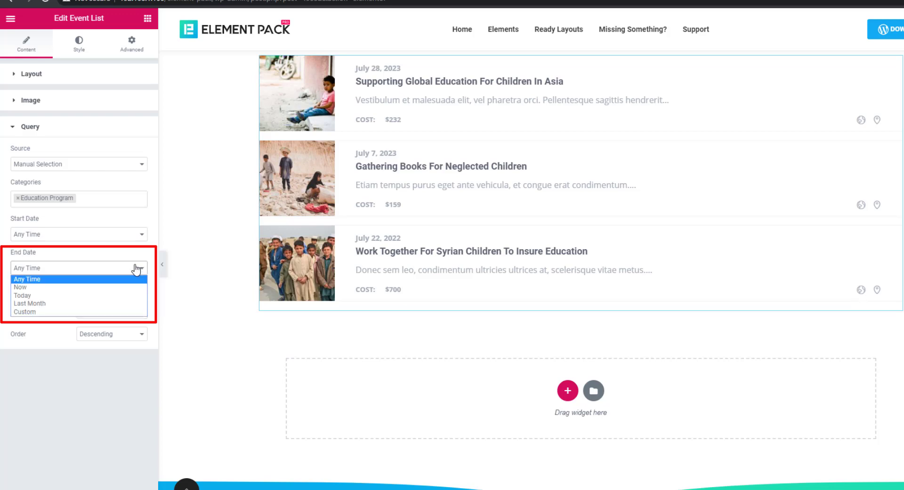
pyautogui.click(42, 314)
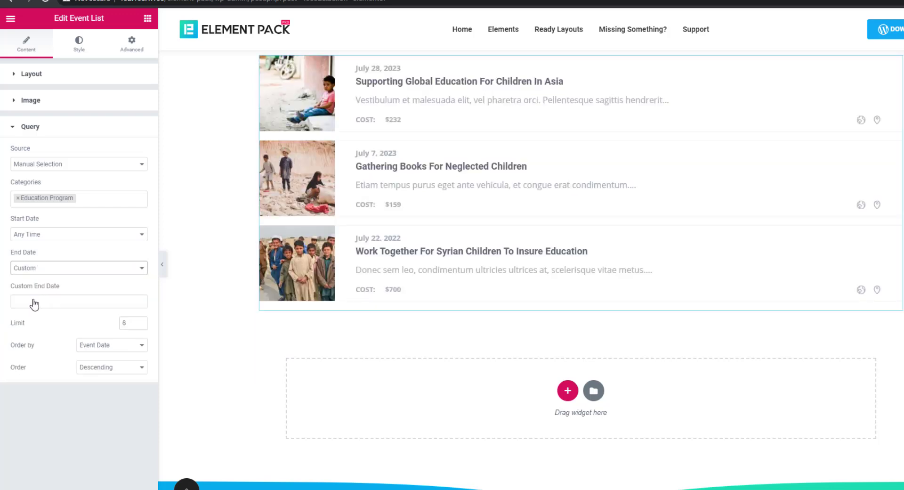
pyautogui.click(34, 305)
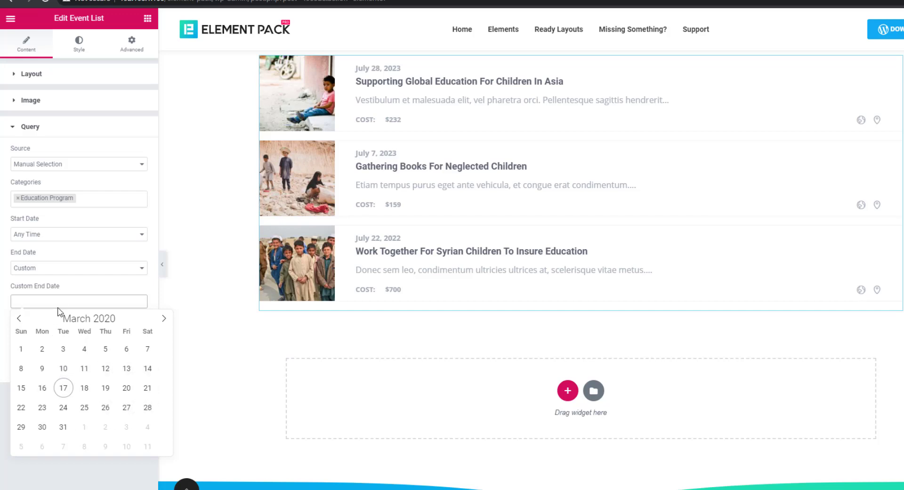
pyautogui.click(82, 269)
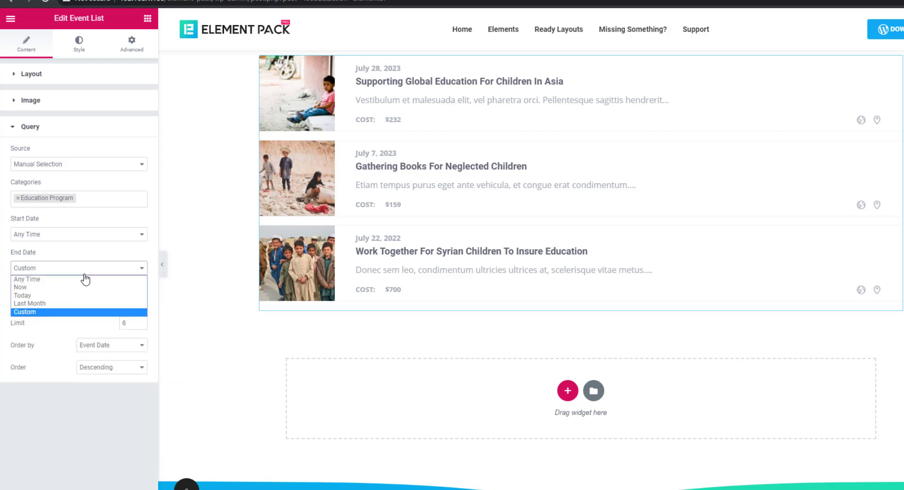
pyautogui.click(41, 279)
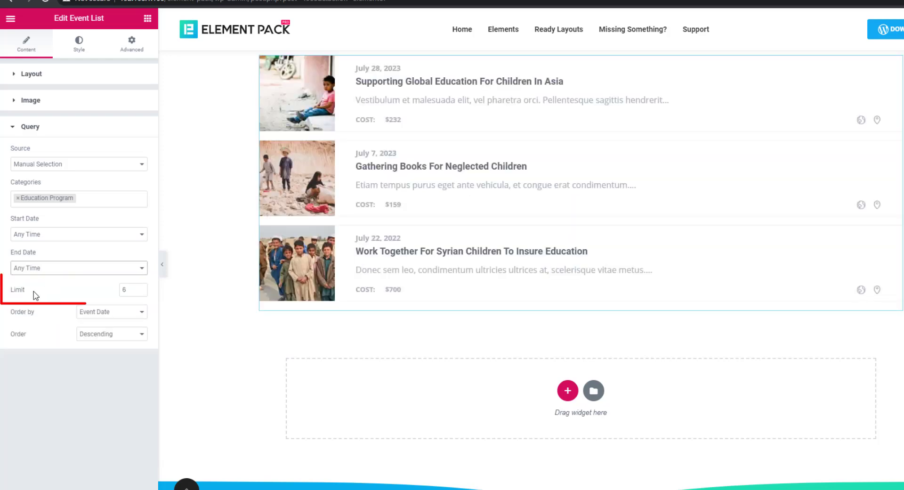
# Change the query Limit from 6 to 4
pyautogui.click(128, 289)
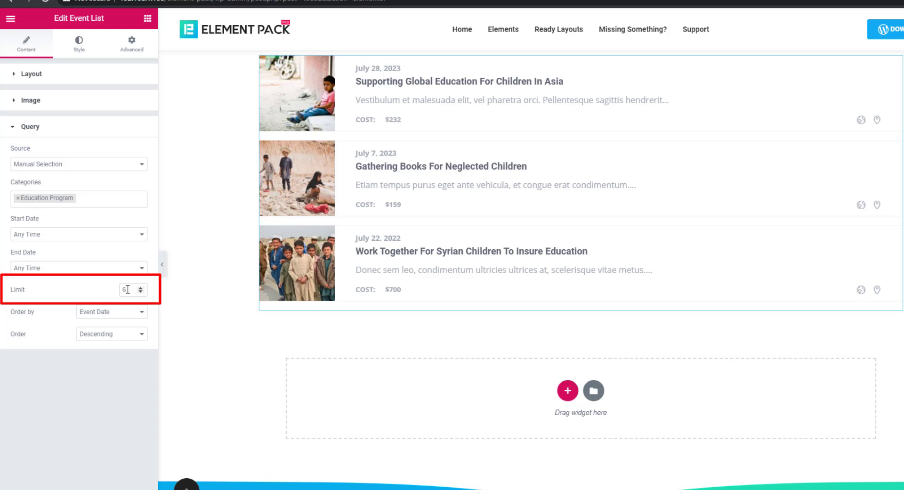
pyautogui.doubleClick(125, 289)
pyautogui.write('4')
pyautogui.scroll(-3, 385, 260)
pyautogui.scroll(3, 283, 282)
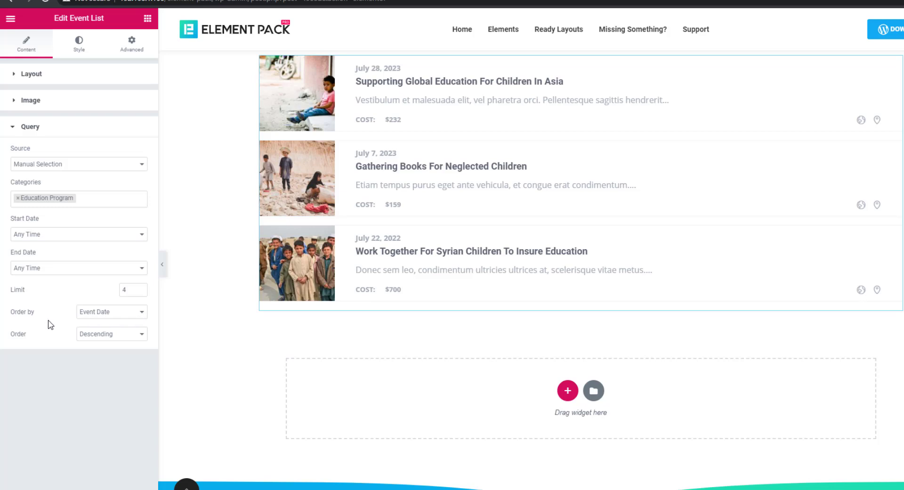
# Set Order by to Random after trying Title and Category, keeping Descending order
pyautogui.click(139, 315)
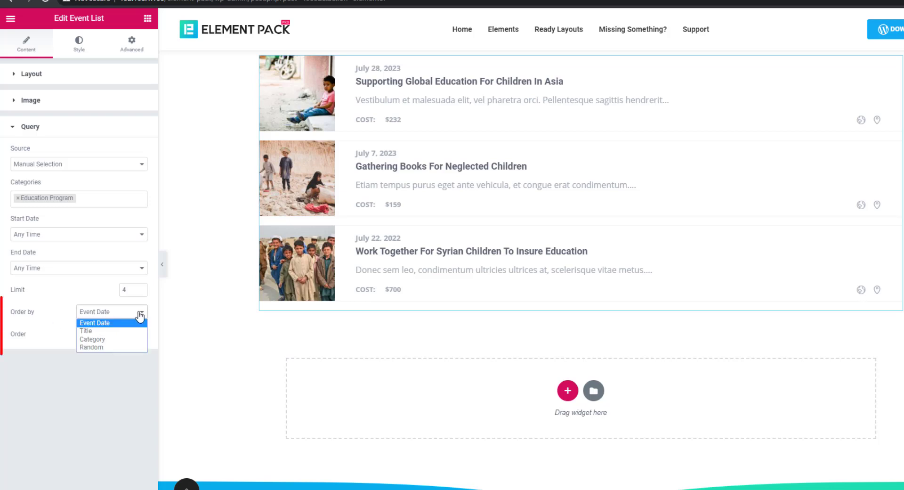
pyautogui.click(94, 333)
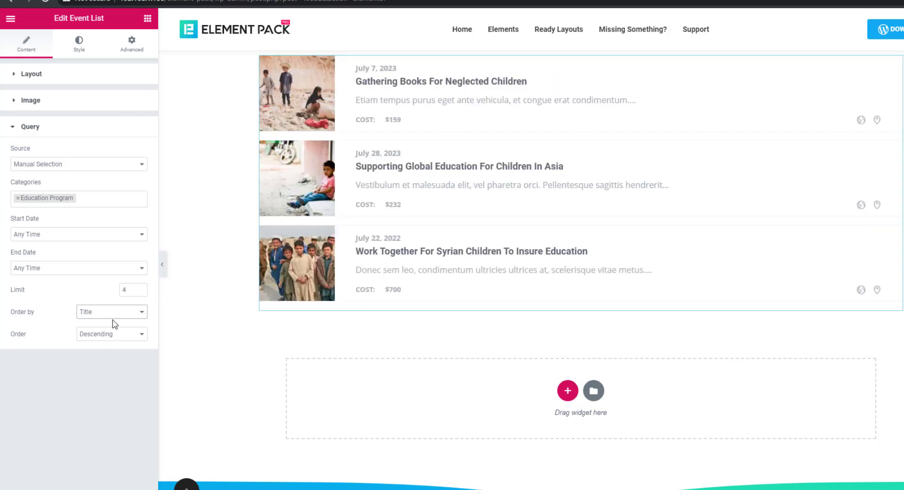
pyautogui.click(138, 312)
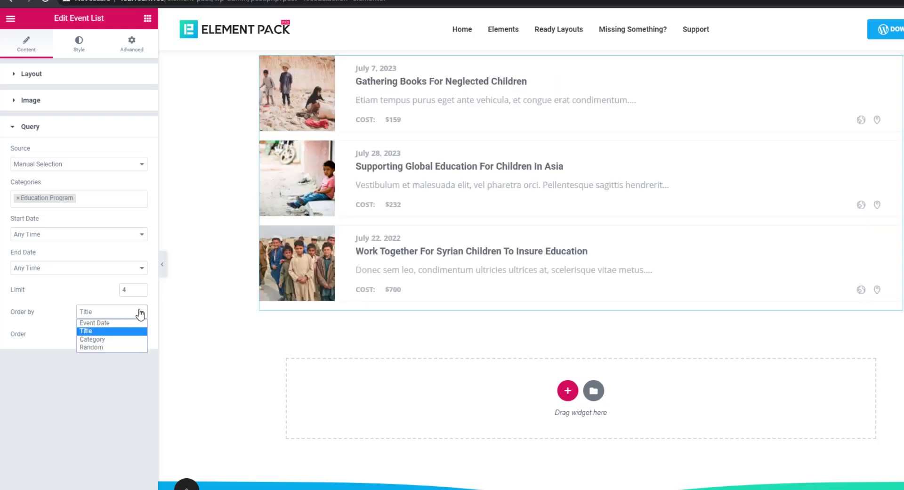
pyautogui.click(113, 339)
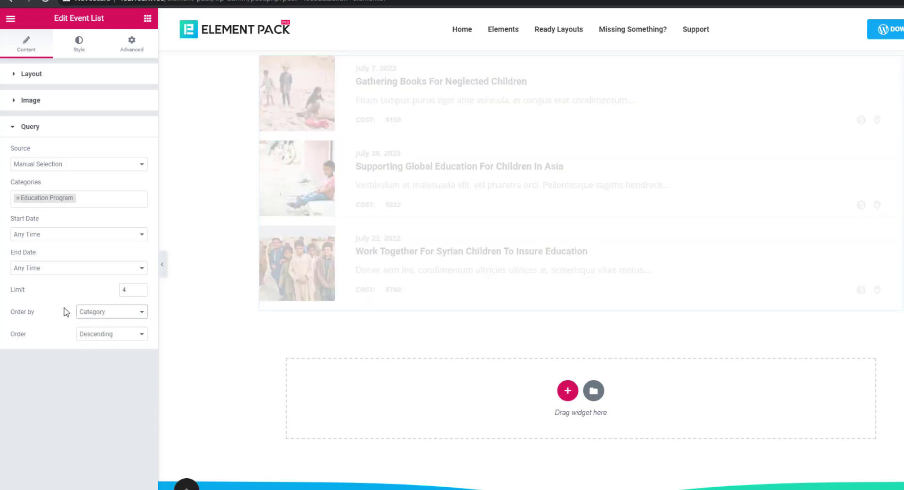
pyautogui.click(140, 313)
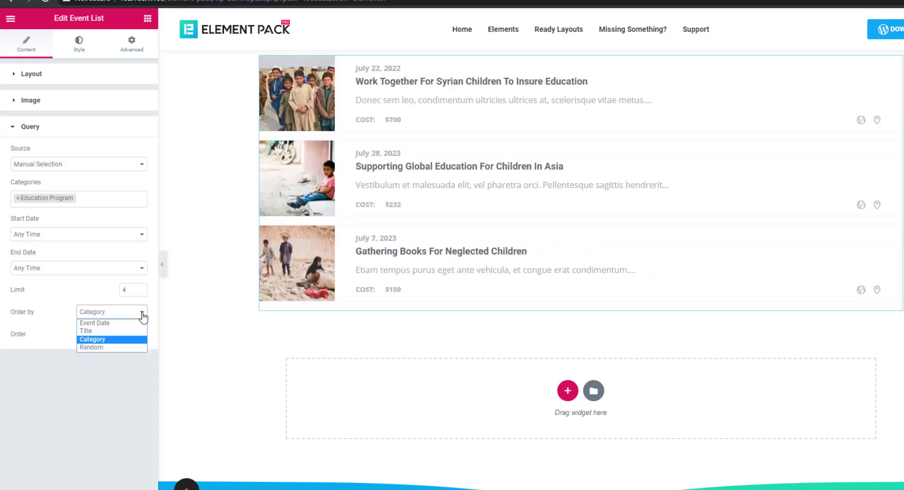
pyautogui.click(112, 347)
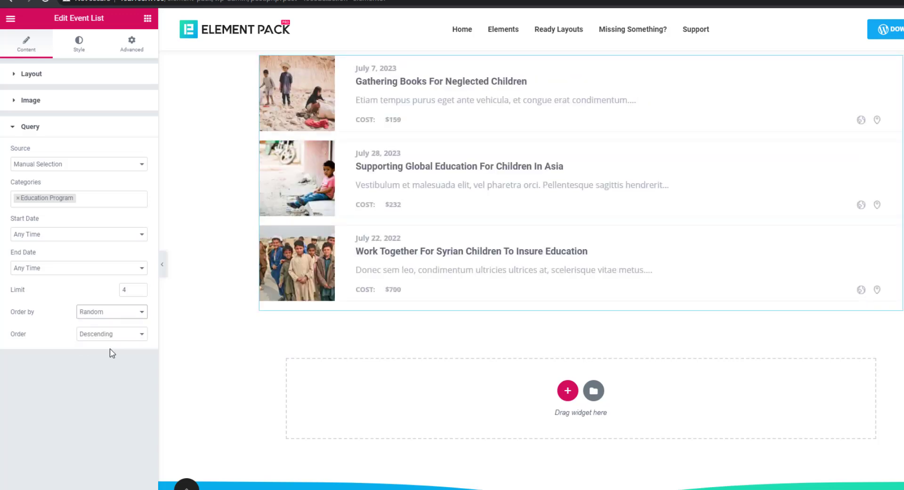
pyautogui.click(140, 335)
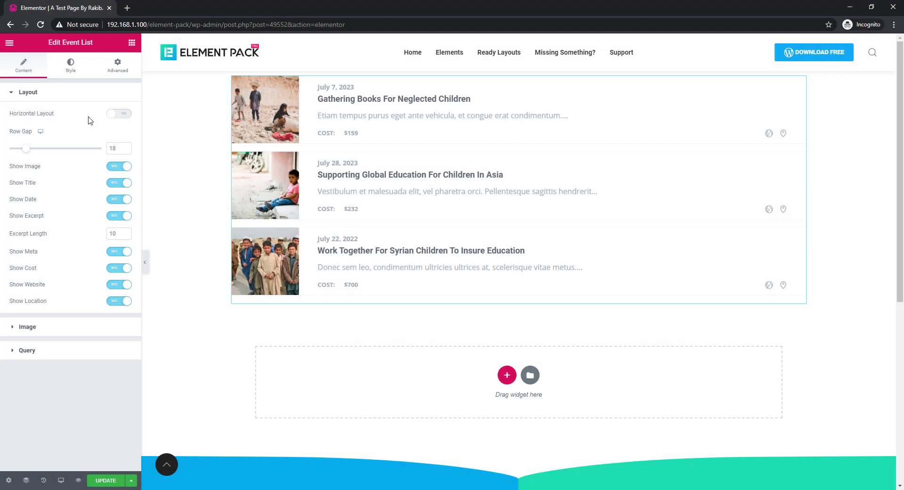
# Turn Horizontal Layout back on for two columns, then expand the Image and Query sections
pyautogui.click(126, 116)
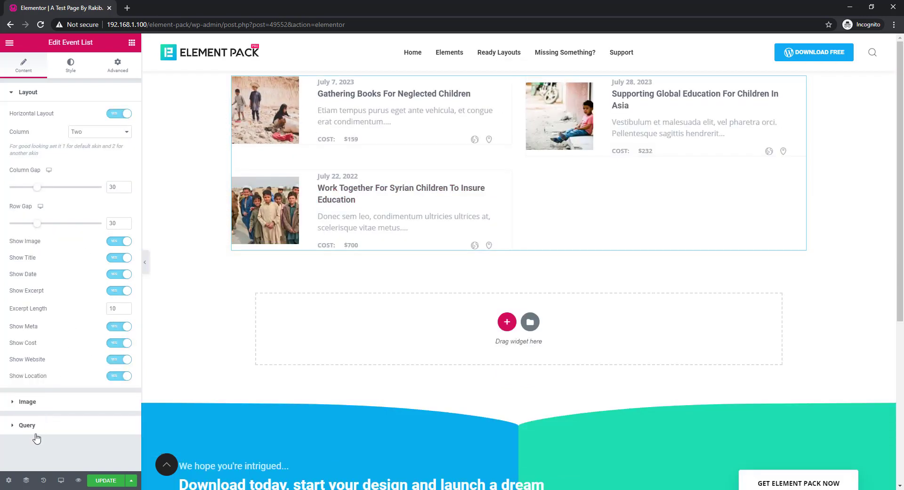
pyautogui.click(40, 404)
pyautogui.click(32, 203)
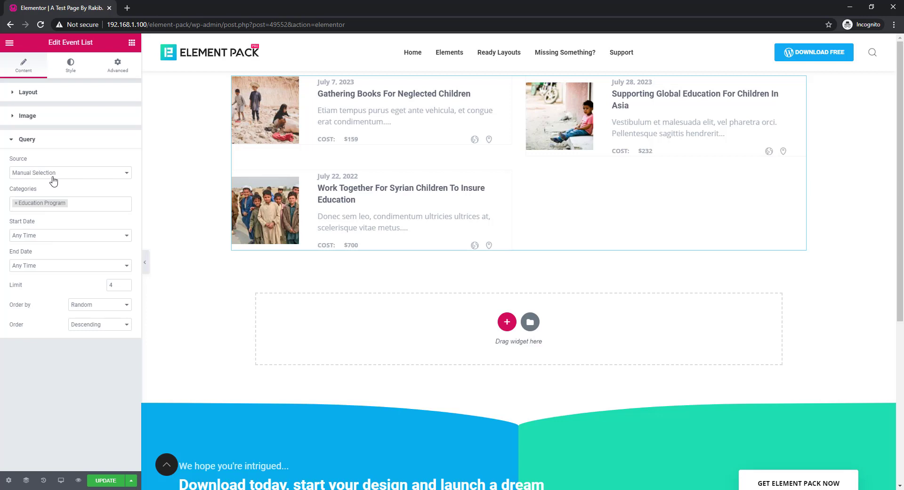
# Set the Event List query Source to Show All and raise the Limit from 4 to 6
pyautogui.click(126, 176)
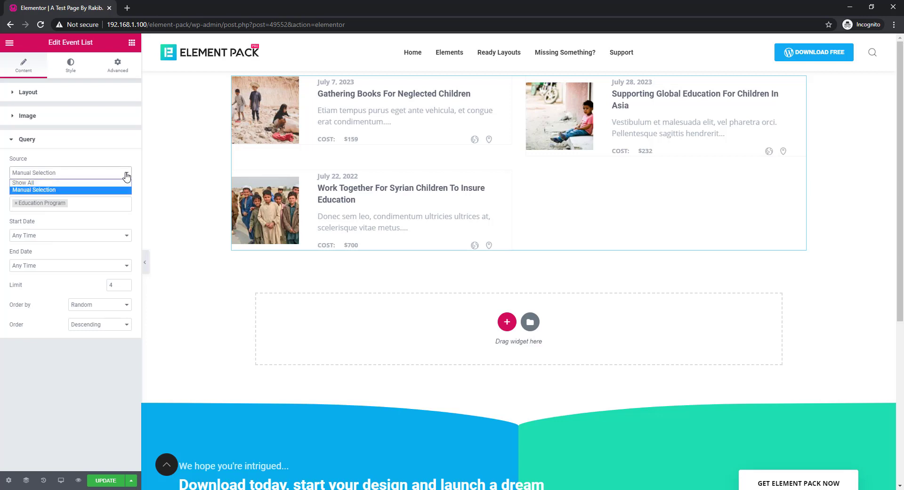
pyautogui.click(69, 183)
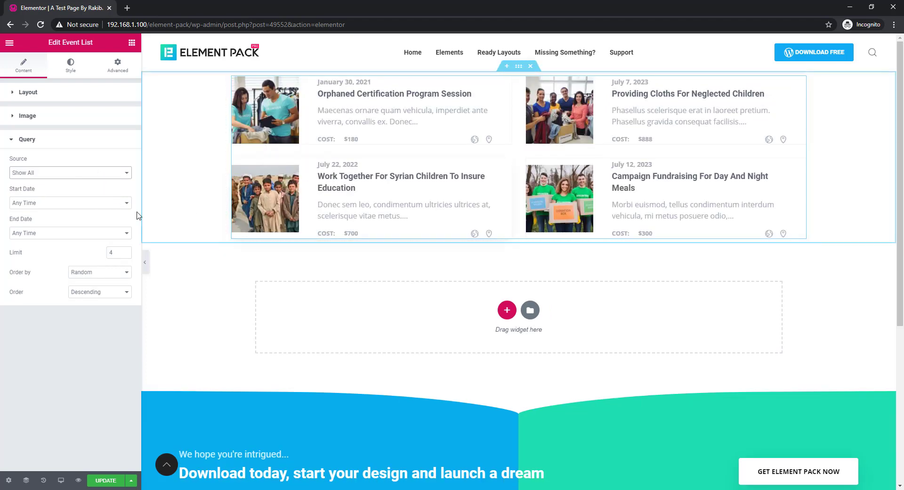
pyautogui.doubleClick(124, 252)
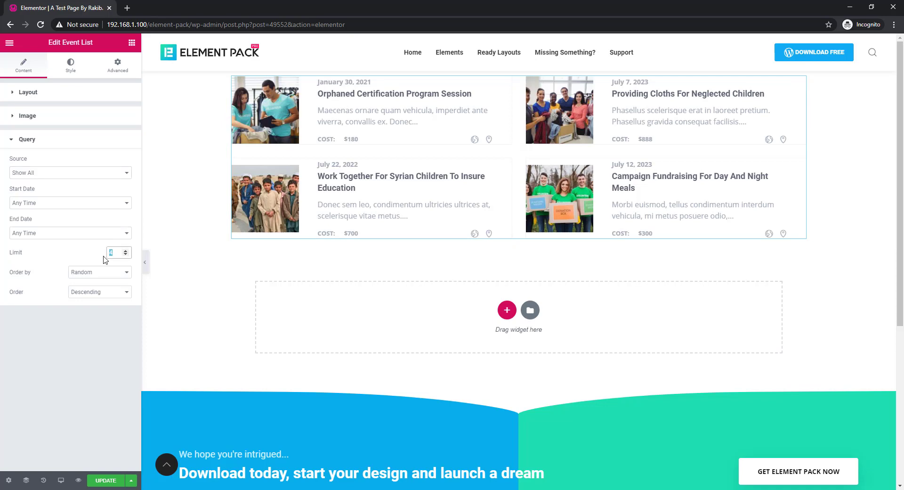
pyautogui.write('6')
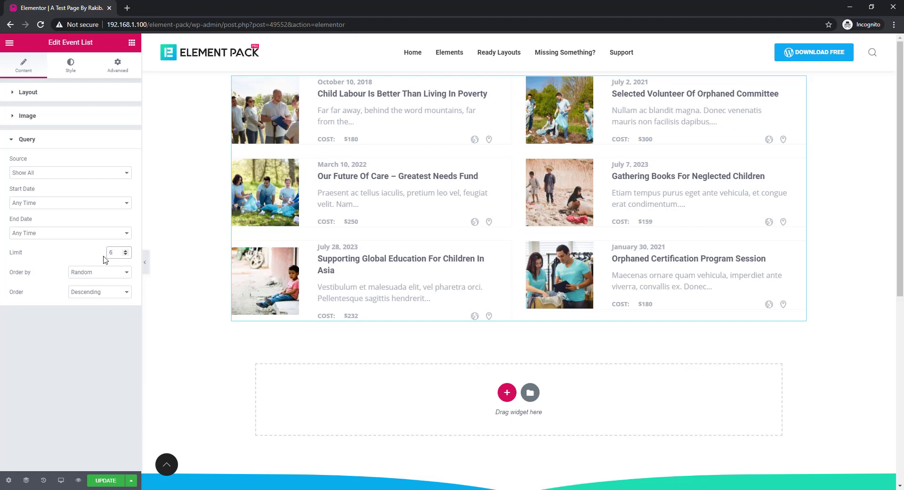
pyautogui.click(42, 144)
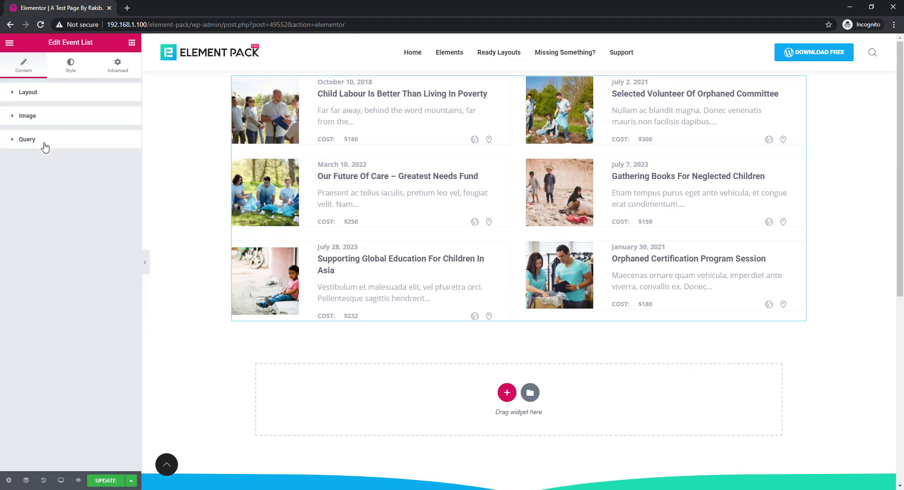
# Give the event cards a pale pink #FDE6E6 background
pyautogui.click(71, 69)
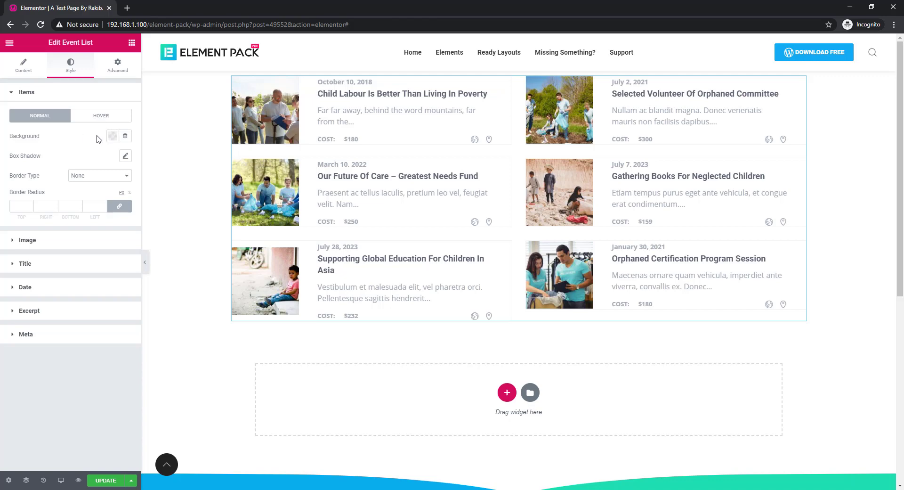
pyautogui.click(112, 137)
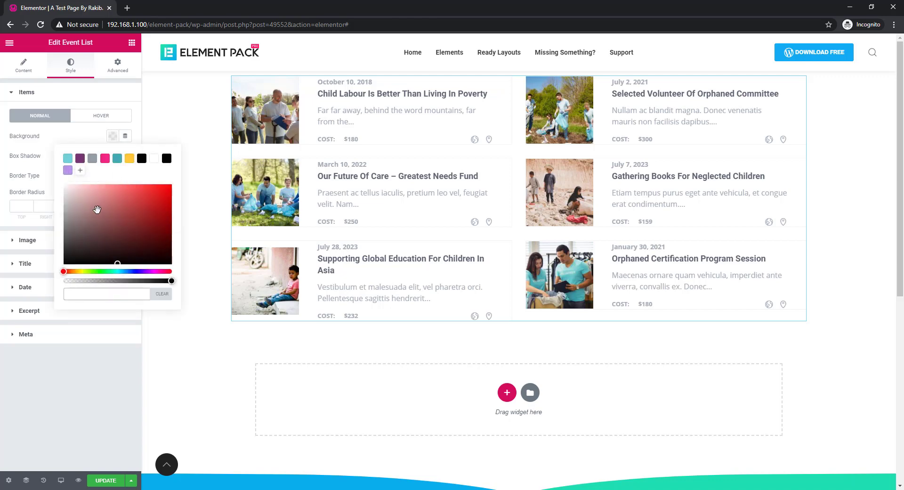
pyautogui.click(88, 191)
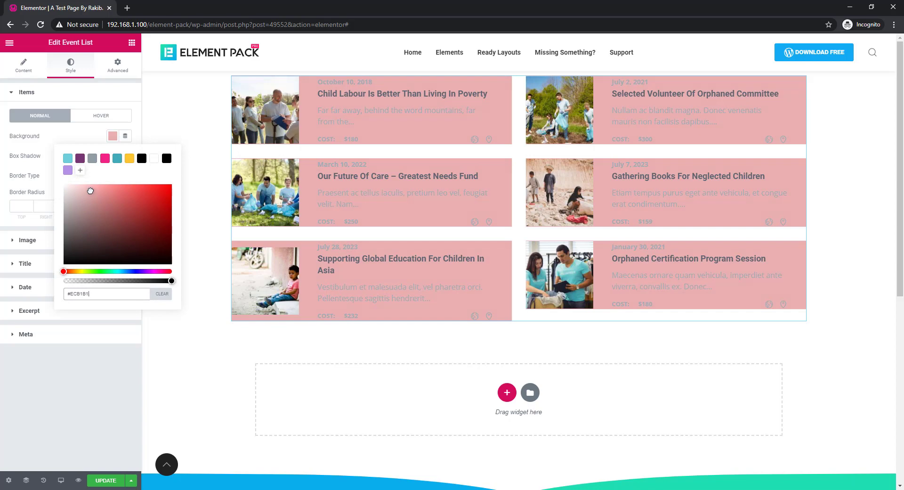
pyautogui.moveTo(86, 190)
pyautogui.mouseDown()
pyautogui.moveTo(100, 186)
pyautogui.moveTo(73, 186)
pyautogui.mouseUp()
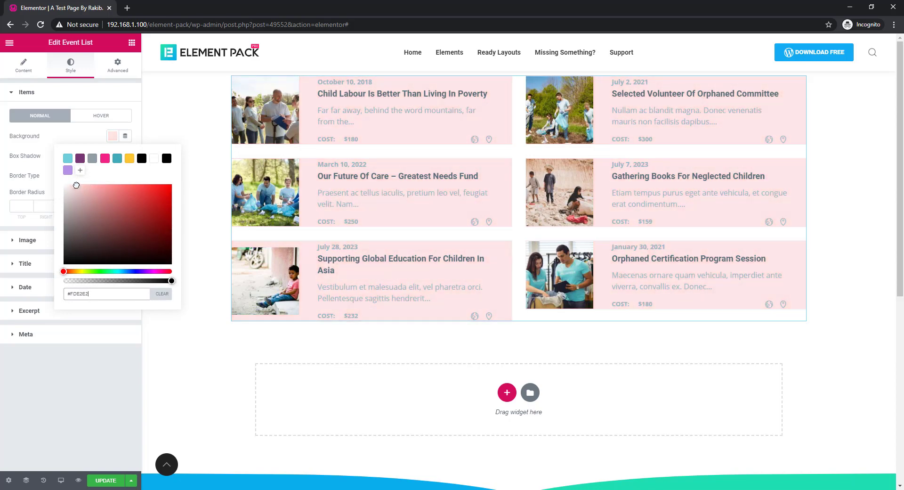
pyautogui.click(70, 142)
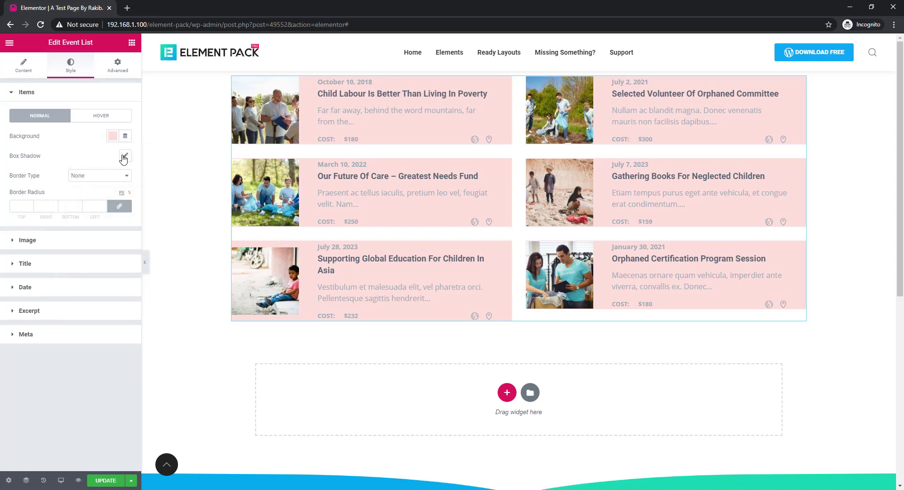
# Add a light grey box shadow to the event cards
pyautogui.click(124, 157)
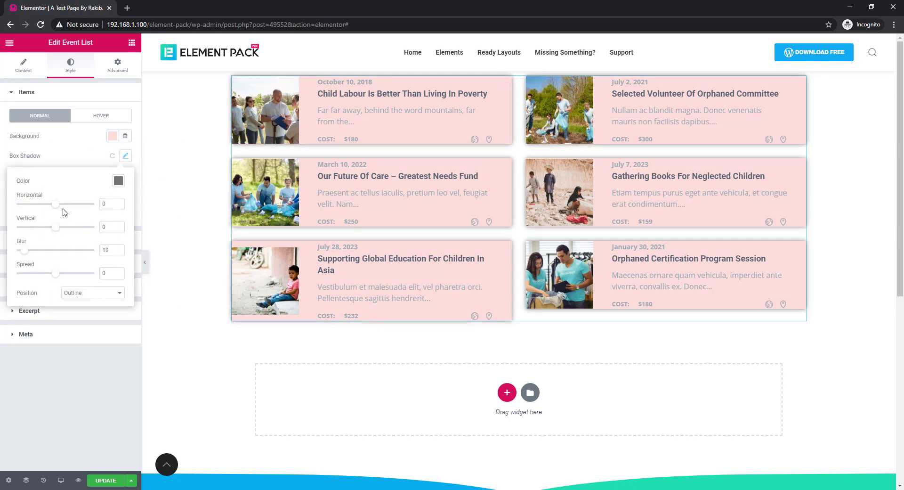
pyautogui.click(117, 181)
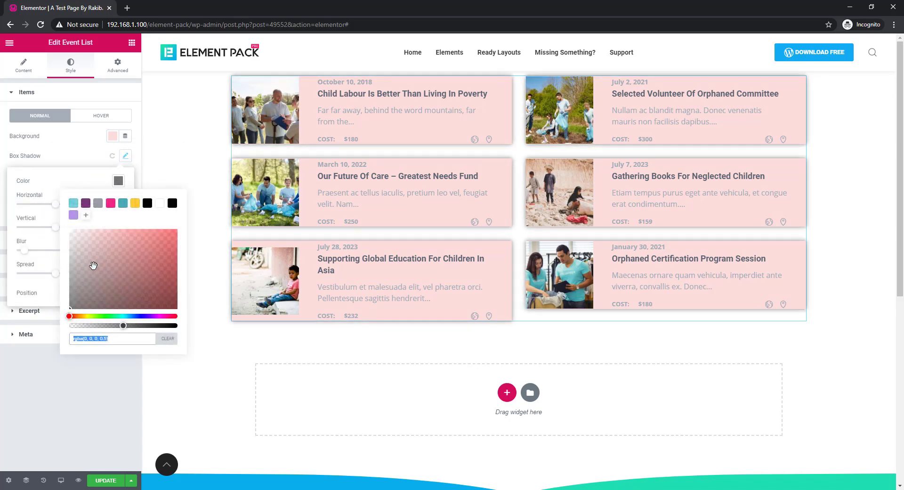
pyautogui.click(70, 244)
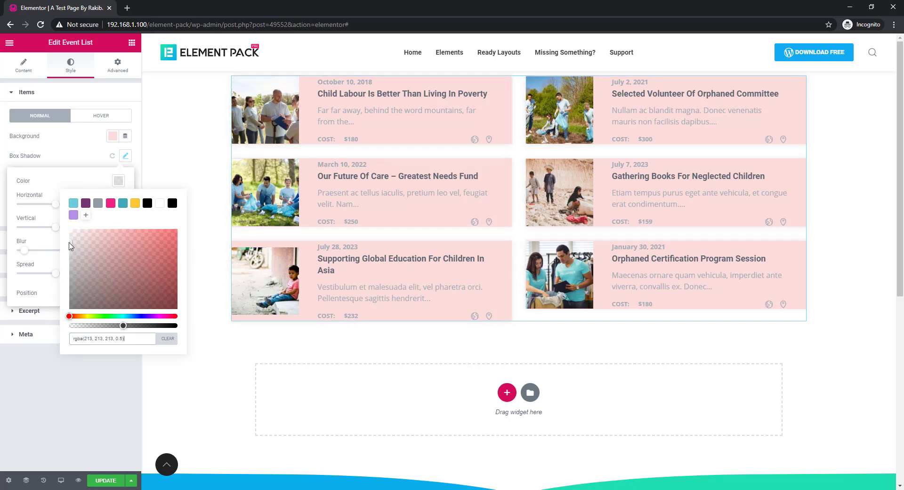
pyautogui.click(81, 165)
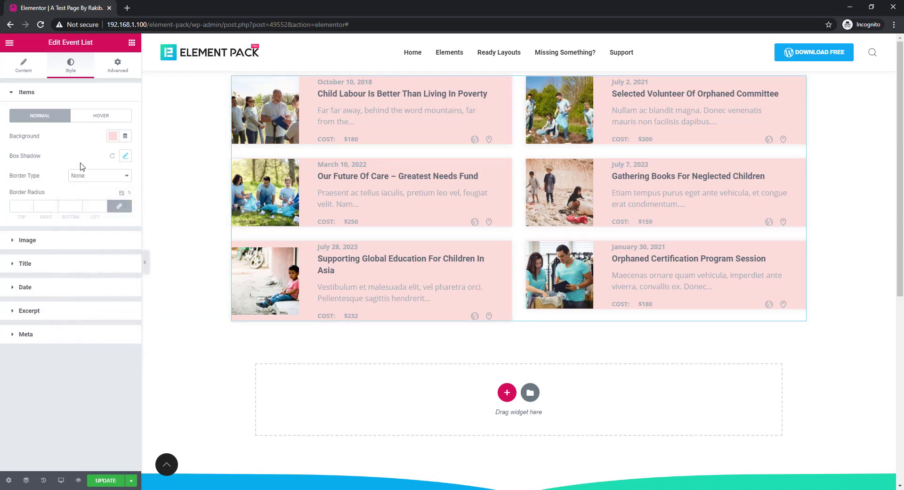
# Give the cards a solid light grey border and a border radius of 20
pyautogui.click(127, 177)
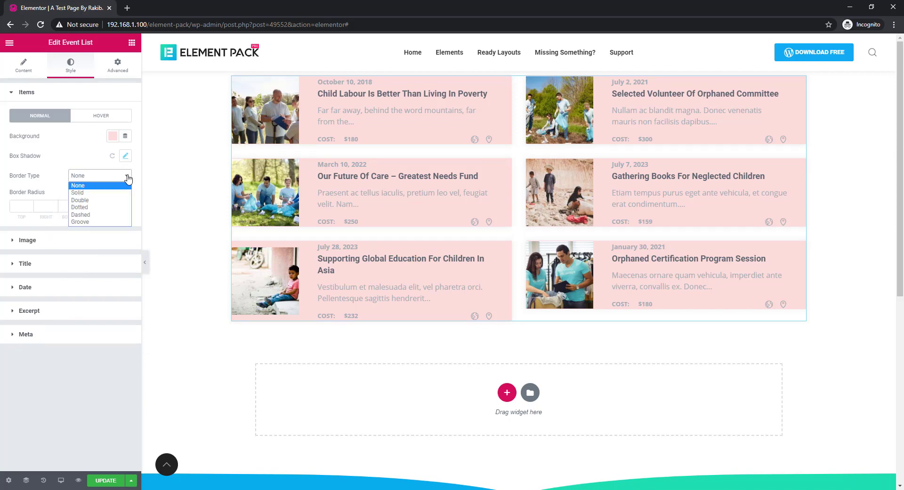
pyautogui.click(81, 193)
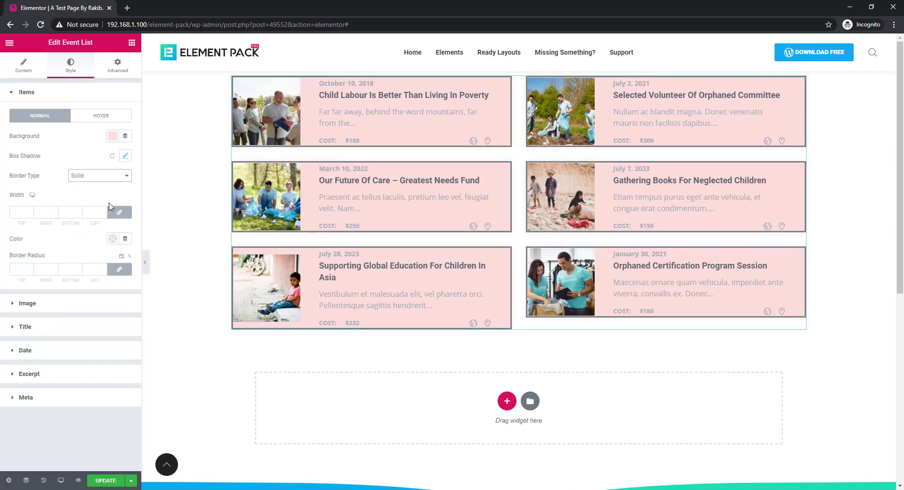
pyautogui.click(113, 240)
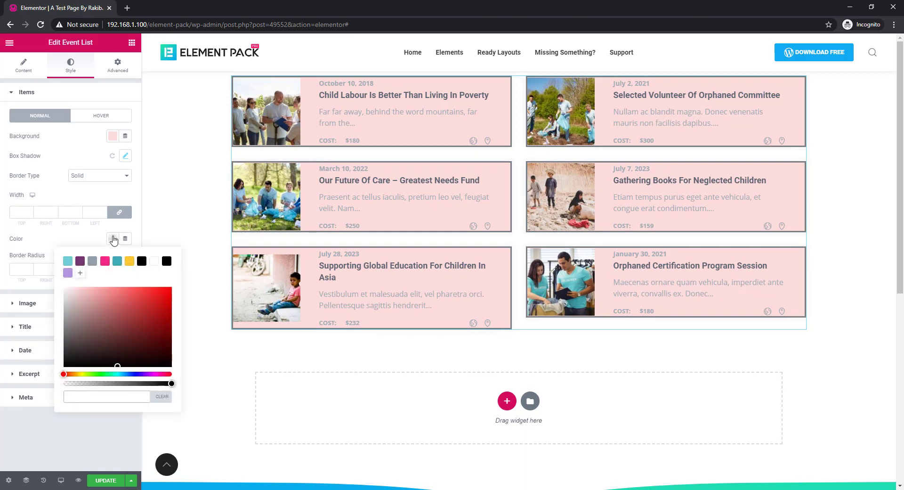
pyautogui.moveTo(66, 304); pyautogui.dragTo(59, 296)
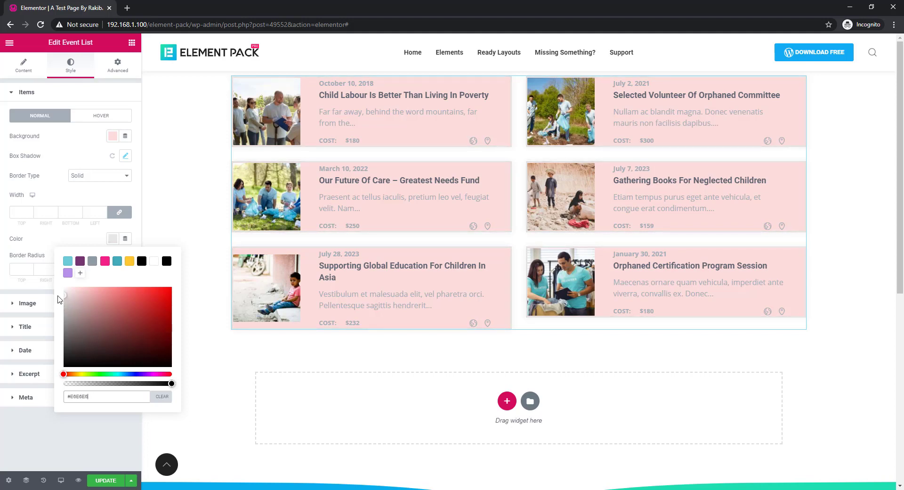
pyautogui.click(61, 242)
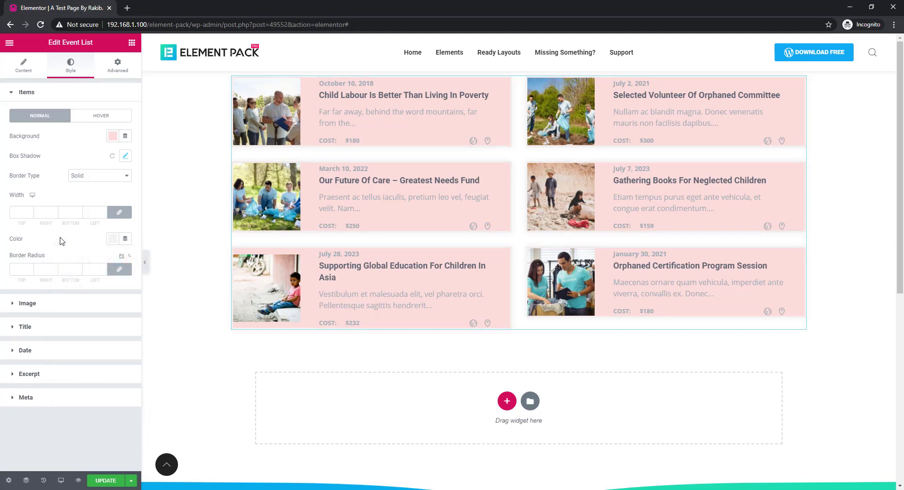
pyautogui.click(24, 270)
pyautogui.write('20')
# Set the cards' hover background to pale grey #E3E3E3
pyautogui.click(92, 118)
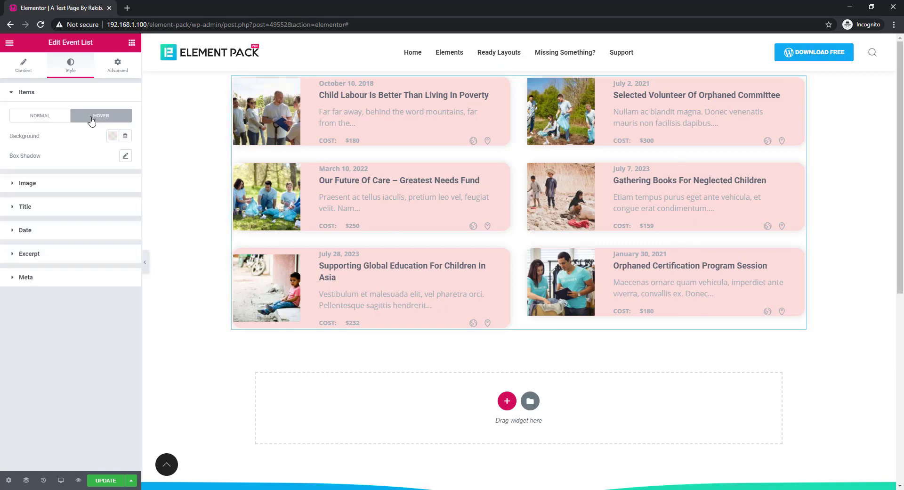
pyautogui.click(113, 137)
pyautogui.click(64, 206)
pyautogui.click(62, 210)
pyautogui.moveTo(60, 214); pyautogui.dragTo(61, 194)
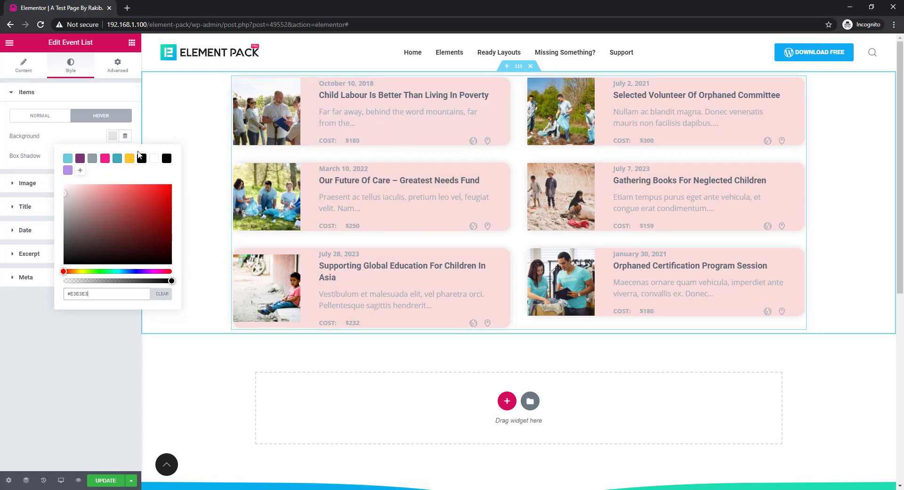
pyautogui.click(95, 137)
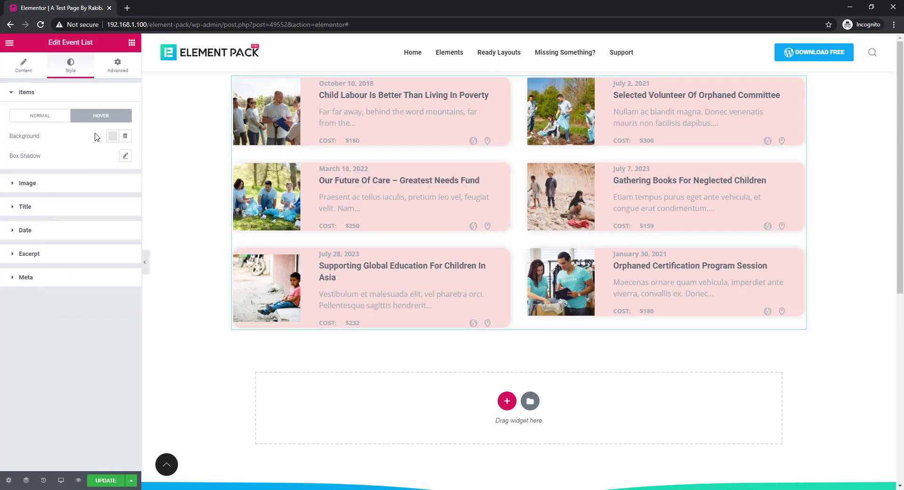
# Set the event image padding to 10
pyautogui.click(33, 186)
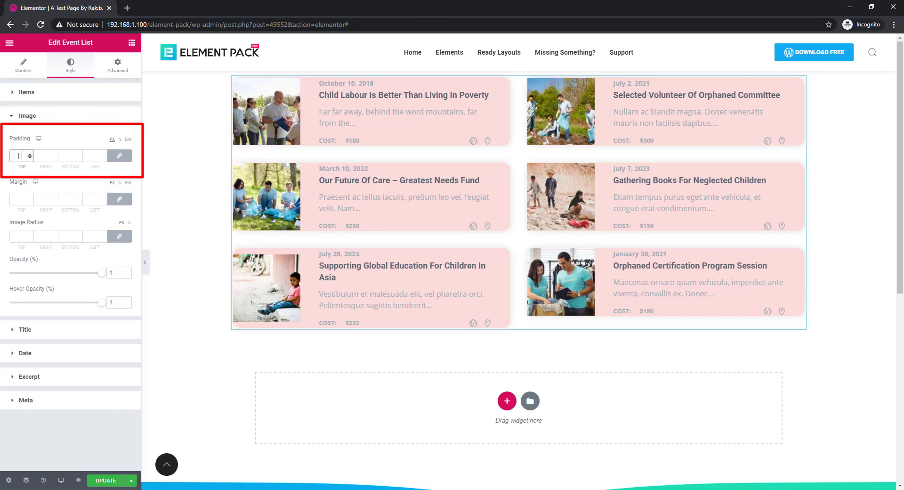
pyautogui.write('5')
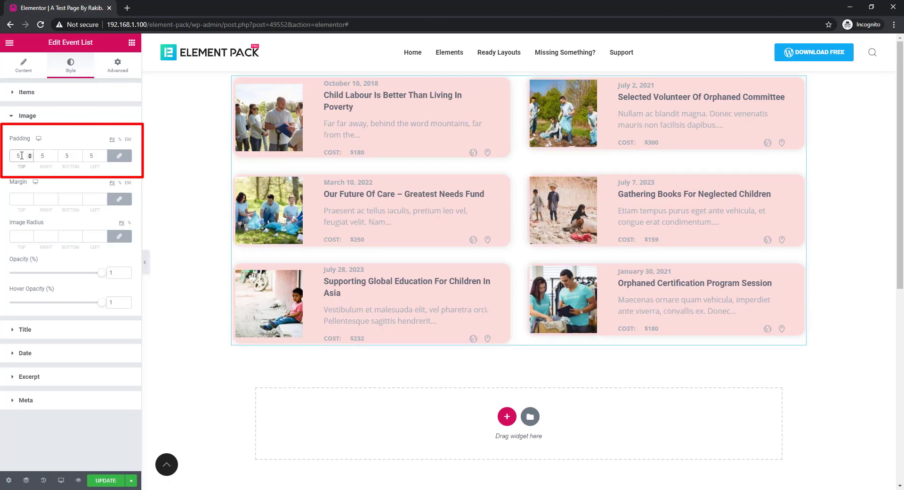
pyautogui.press('Up')
pyautogui.press('Up')
pyautogui.press('Up')
pyautogui.press('Up')
pyautogui.press('Up')
pyautogui.press('Up')
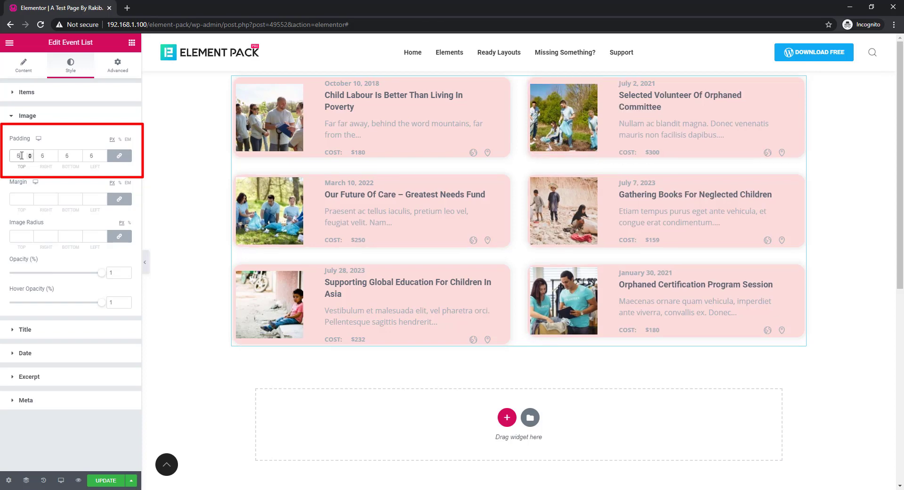
pyautogui.press('Down')
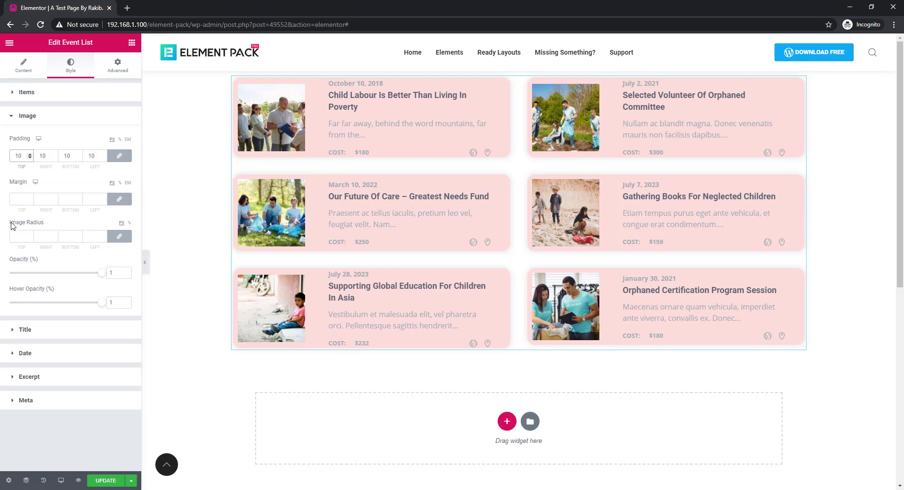
# Enter 35 as the image corner radius and lower image opacity to 0.8
pyautogui.click(16, 236)
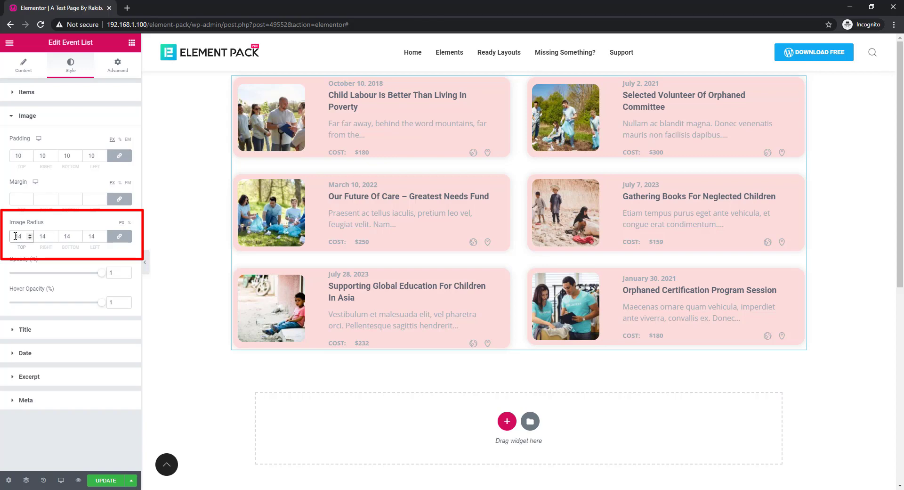
pyautogui.write('35')
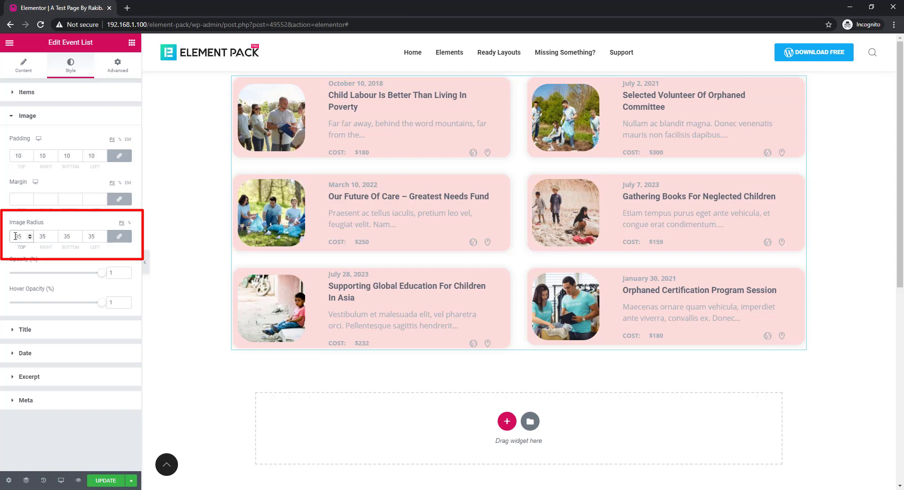
pyautogui.scroll(-11, 15, 236)
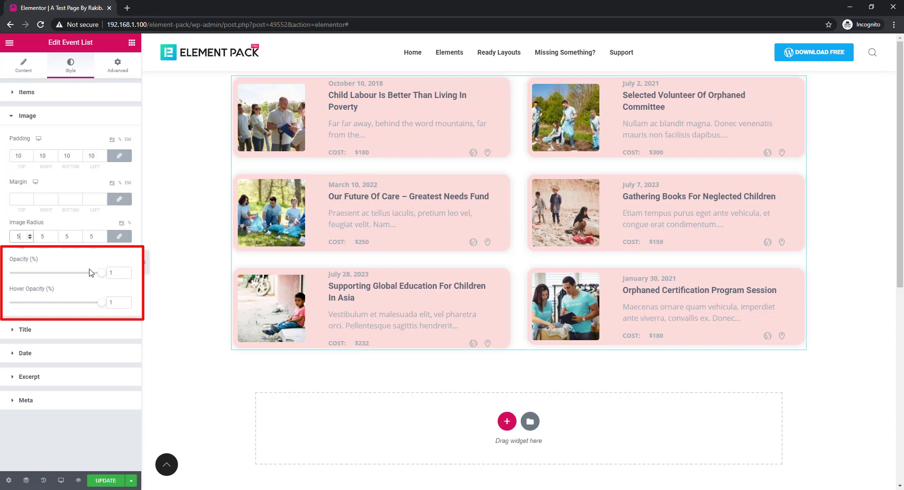
pyautogui.moveTo(97, 278)
pyautogui.mouseDown()
pyautogui.moveTo(21, 281)
pyautogui.moveTo(81, 282)
pyautogui.mouseUp()
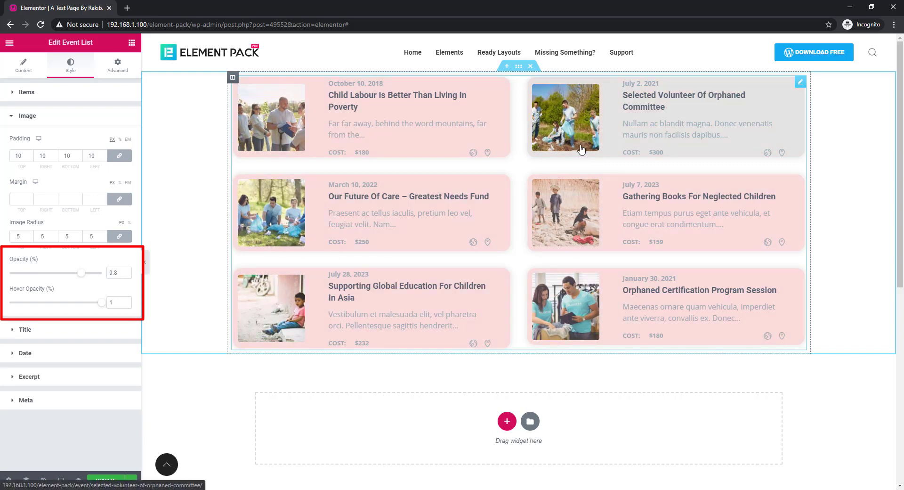
# Lower the event images' hover opacity to 0.5
pyautogui.moveTo(99, 302); pyautogui.dragTo(50, 304)
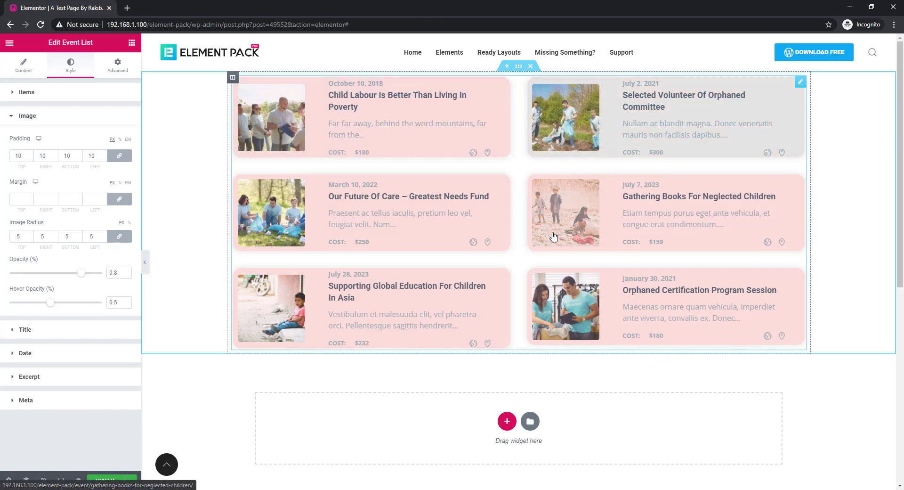
pyautogui.click(42, 331)
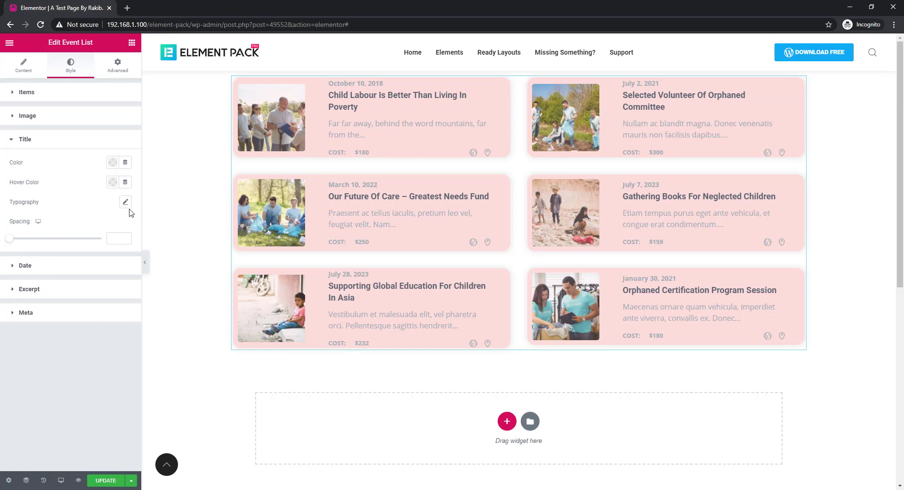
# Turn the event date day colour red (#D34F4F)
pyautogui.click(37, 140)
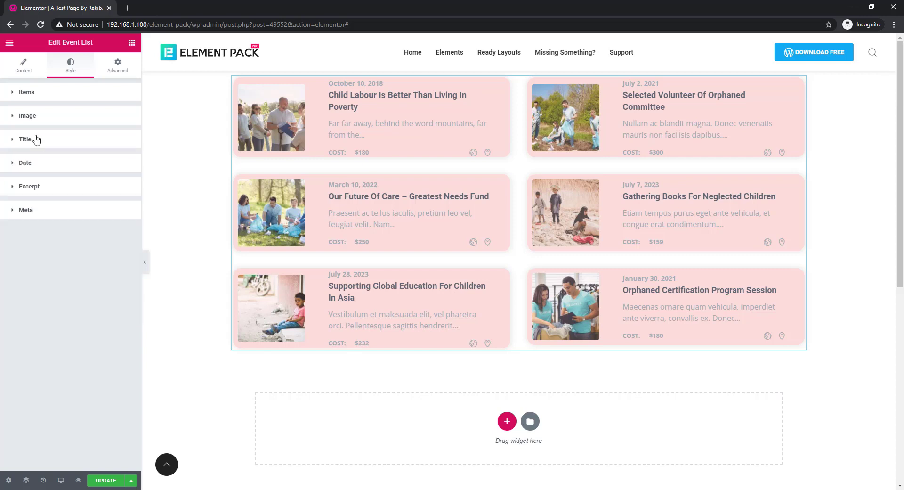
pyautogui.click(39, 167)
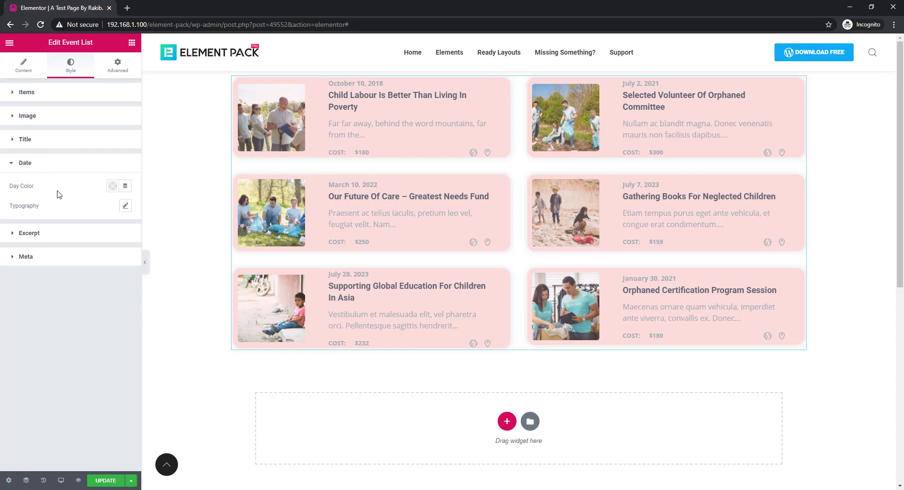
pyautogui.click(112, 186)
pyautogui.click(132, 248)
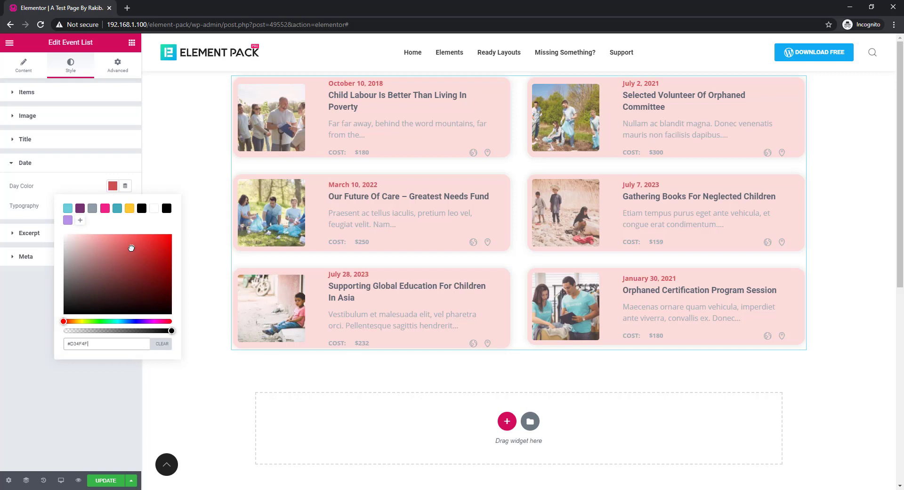
pyautogui.click(55, 163)
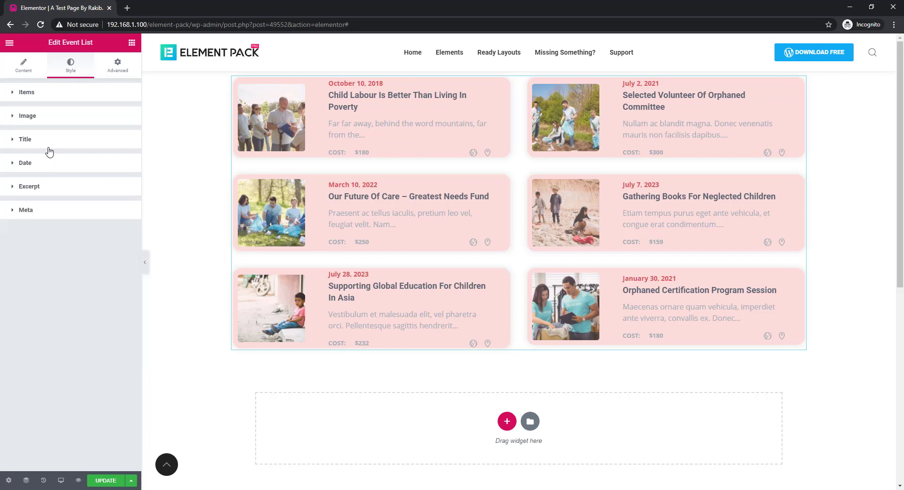
# Make the event titles pure white #FFFFFF
pyautogui.click(46, 147)
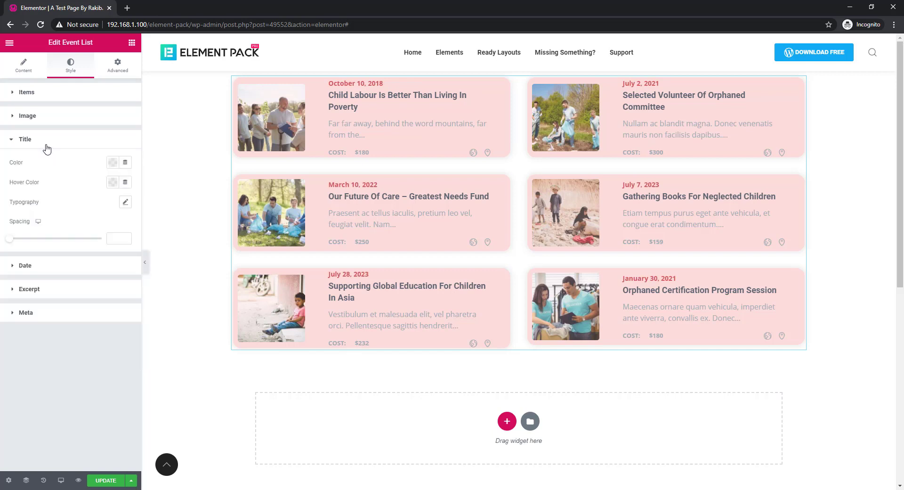
pyautogui.click(113, 164)
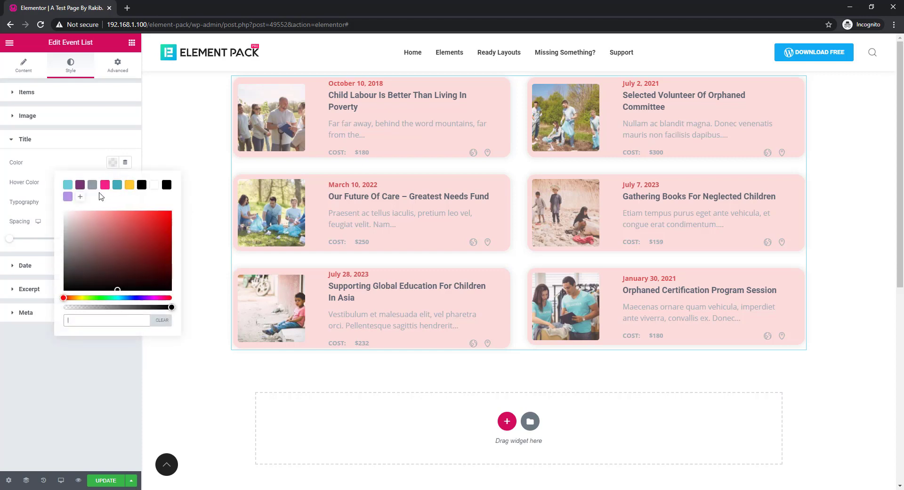
pyautogui.click(68, 185)
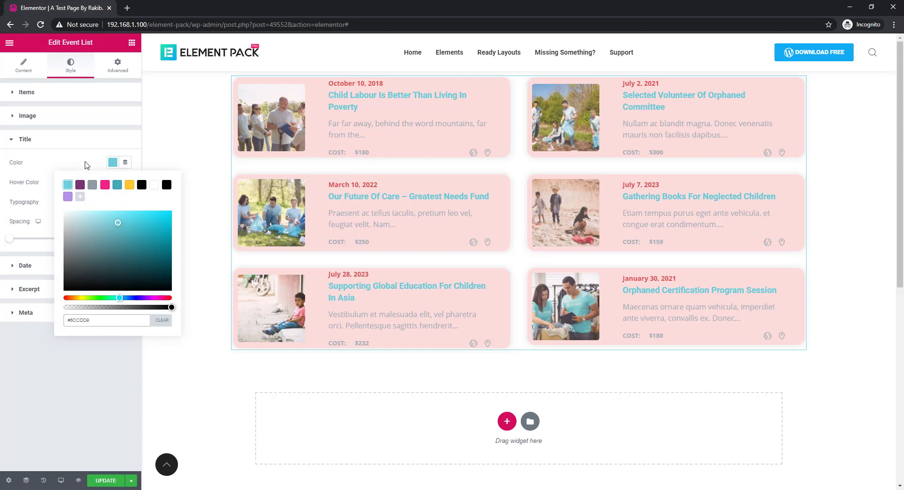
pyautogui.moveTo(83, 217); pyautogui.dragTo(63, 211)
pyautogui.click(72, 164)
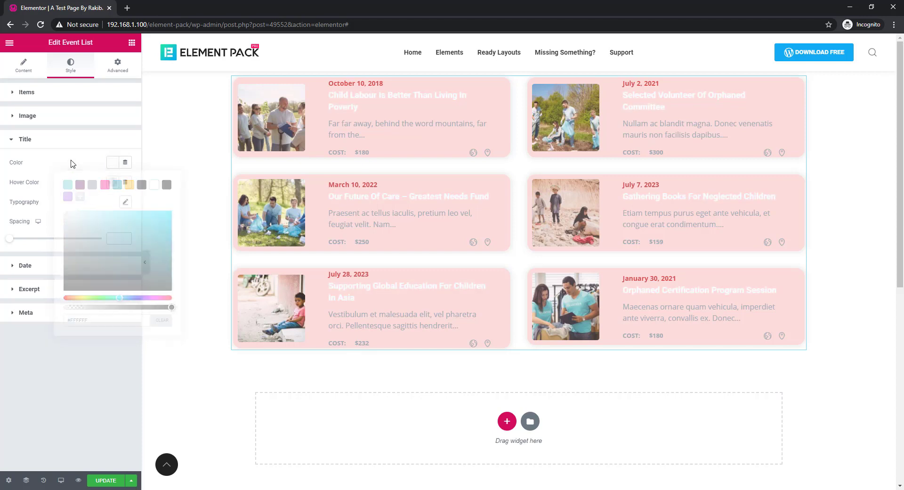
pyautogui.click(30, 141)
# Confirm the red date colour and set the excerpt text to near-white #F2F2F2
pyautogui.click(32, 164)
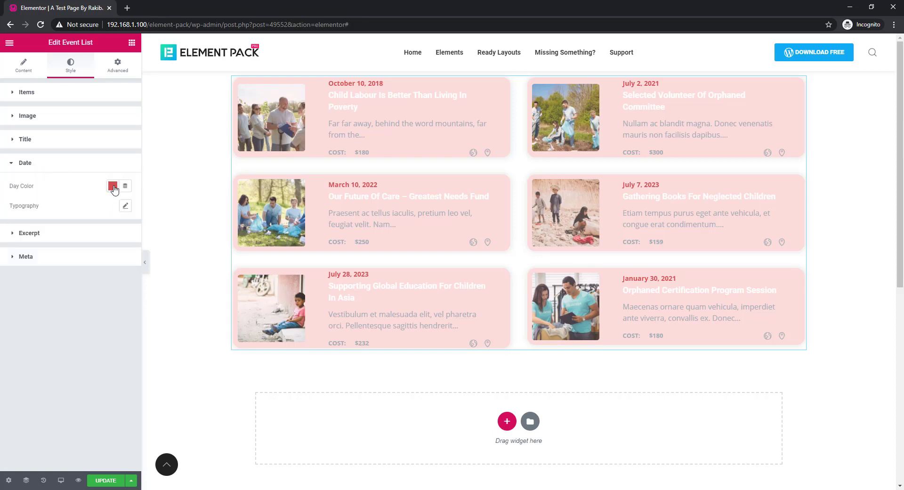
pyautogui.click(113, 186)
pyautogui.click(53, 165)
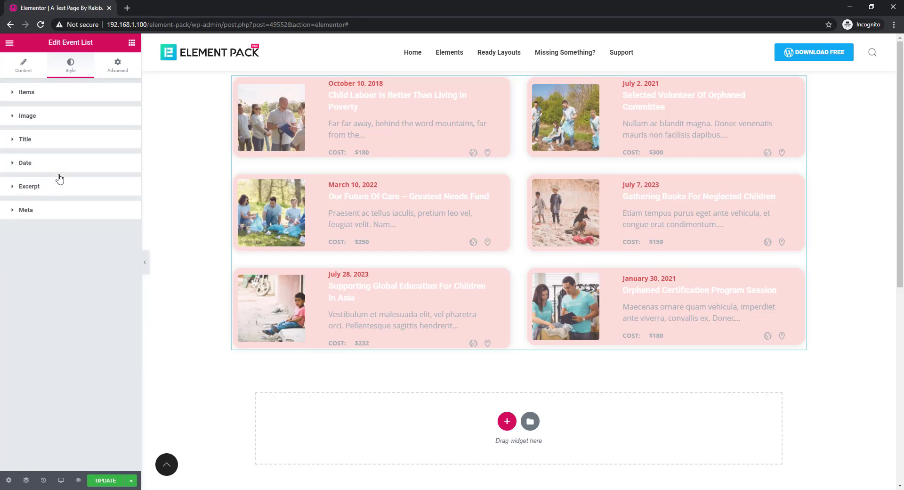
pyautogui.click(36, 195)
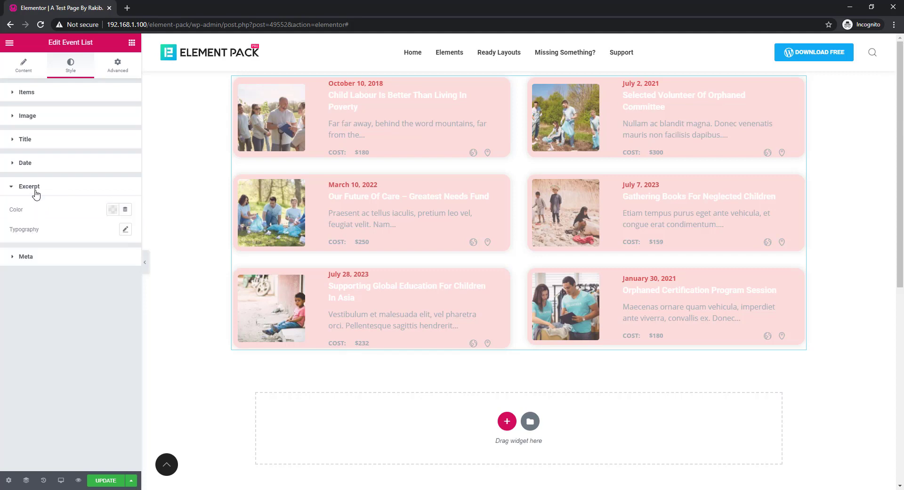
pyautogui.click(112, 209)
pyautogui.click(69, 263)
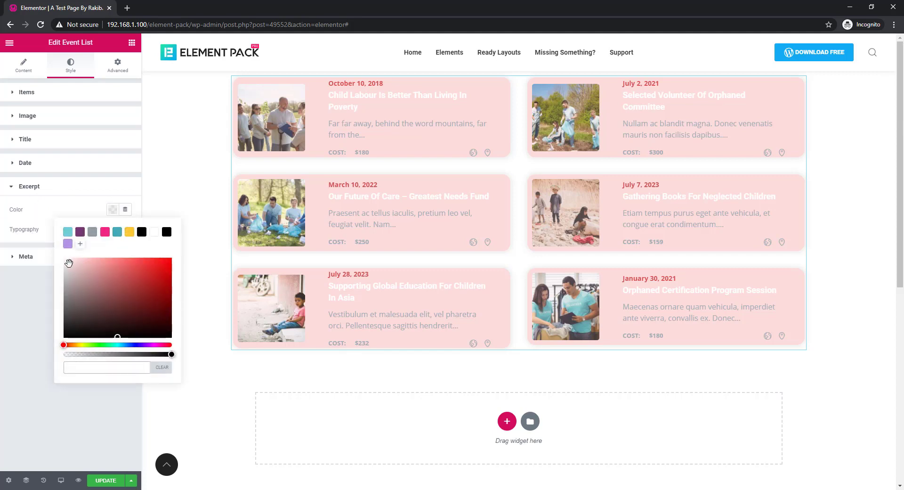
pyautogui.moveTo(64, 263); pyautogui.dragTo(56, 263)
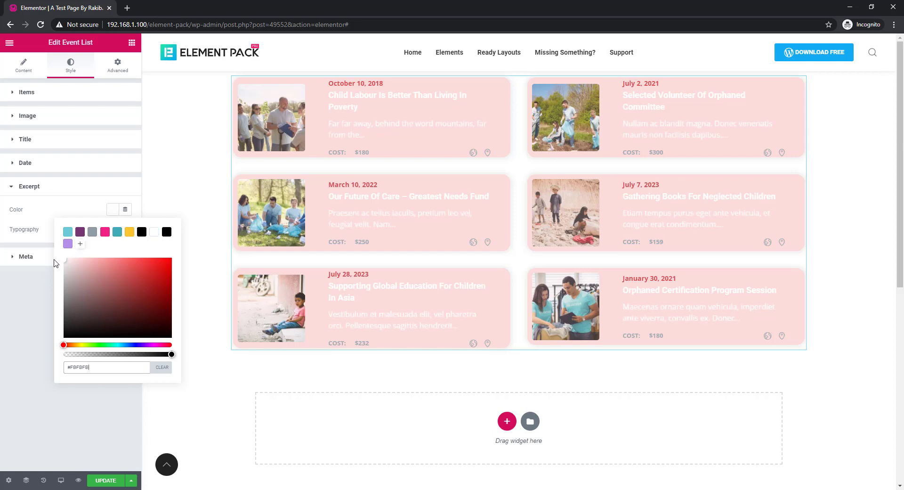
pyautogui.click(53, 187)
pyautogui.click(50, 193)
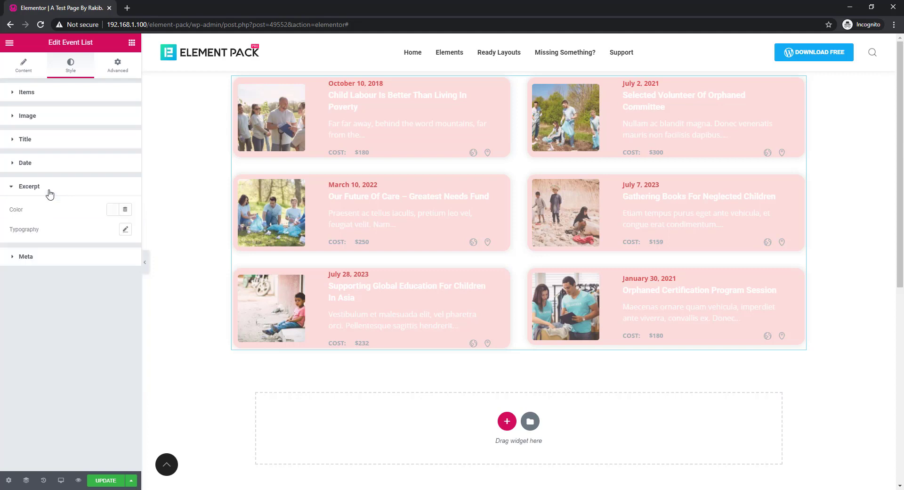
pyautogui.click(32, 256)
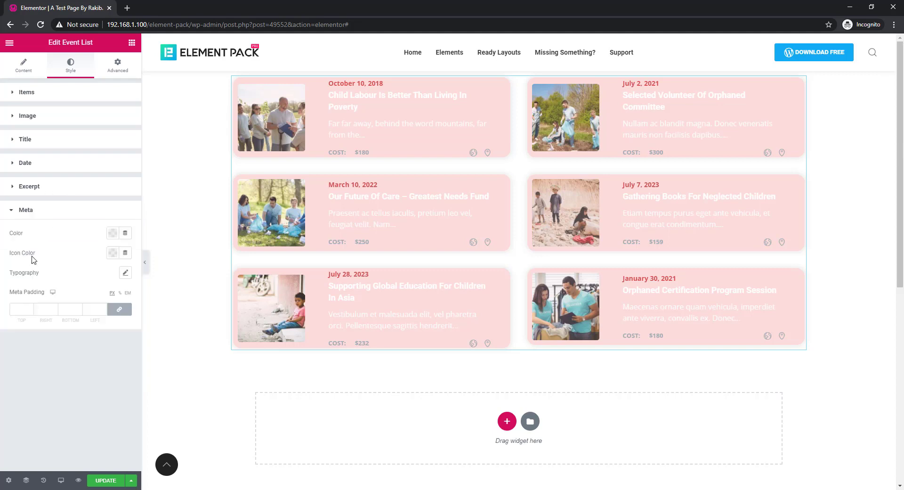
# Lighten the meta text colour to a very light near-white pink
pyautogui.click(113, 234)
pyautogui.moveTo(73, 295); pyautogui.dragTo(56, 287)
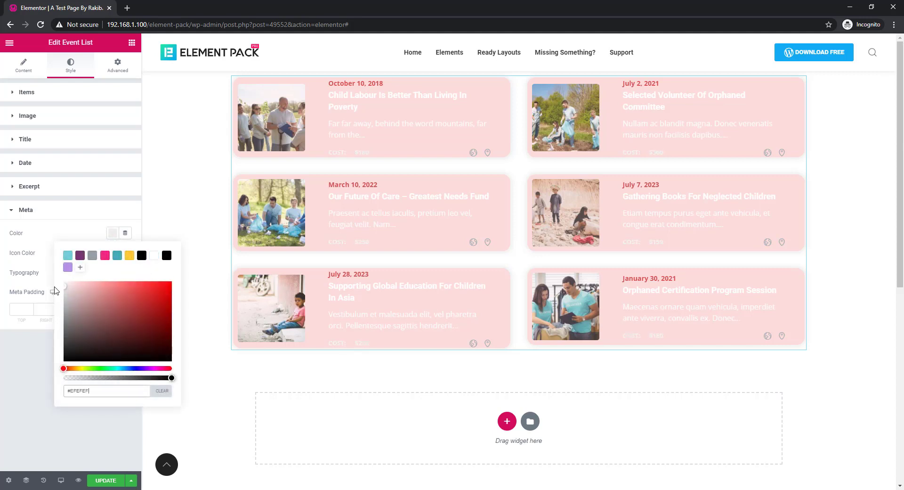
pyautogui.moveTo(53, 286); pyautogui.dragTo(60, 242)
# Set the meta icon colour to the pink preset, fine-tuned to #E92C86
pyautogui.click(113, 253)
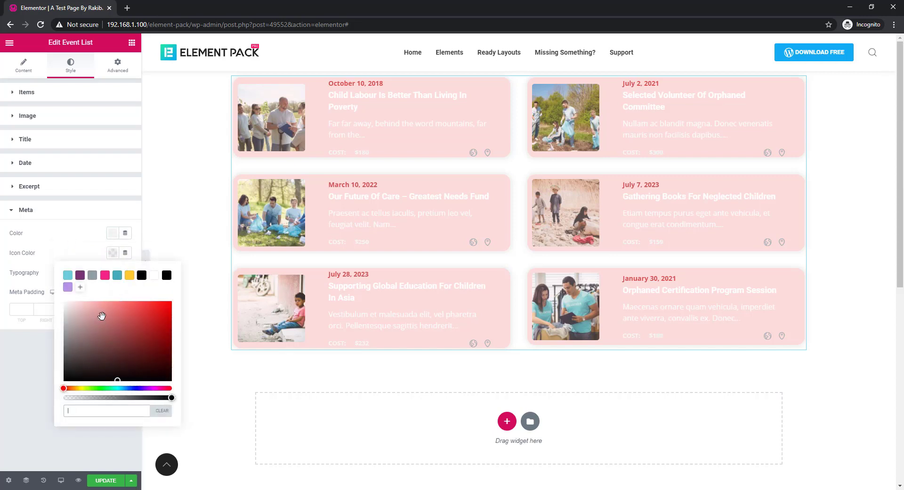
pyautogui.click(121, 303)
pyautogui.moveTo(121, 304); pyautogui.dragTo(42, 316)
pyautogui.click(130, 275)
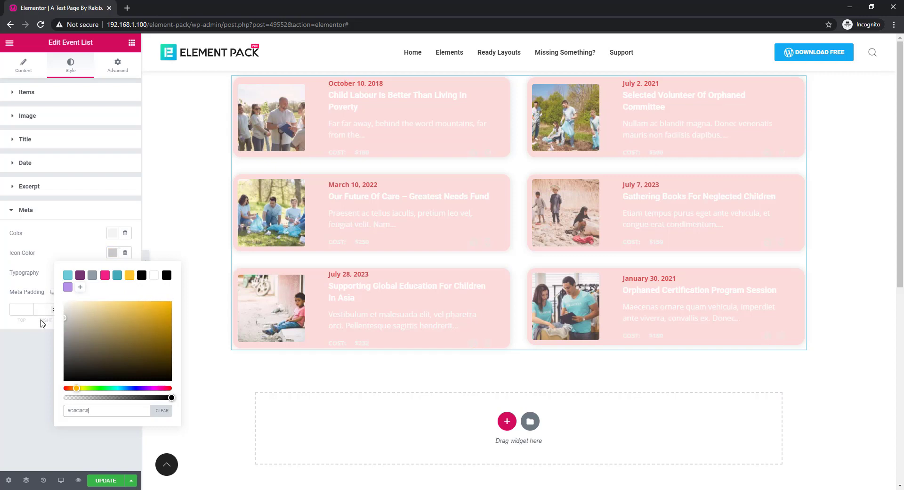
pyautogui.click(106, 275)
pyautogui.moveTo(136, 309); pyautogui.dragTo(151, 308)
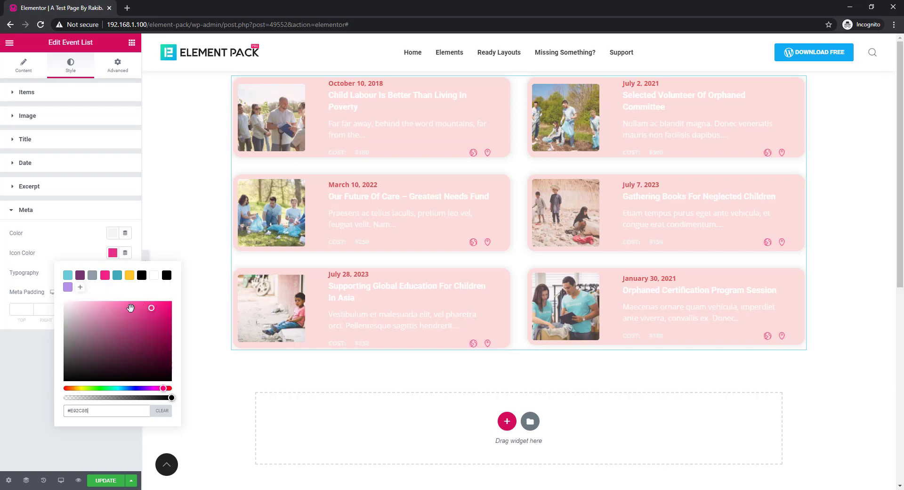
pyautogui.click(68, 217)
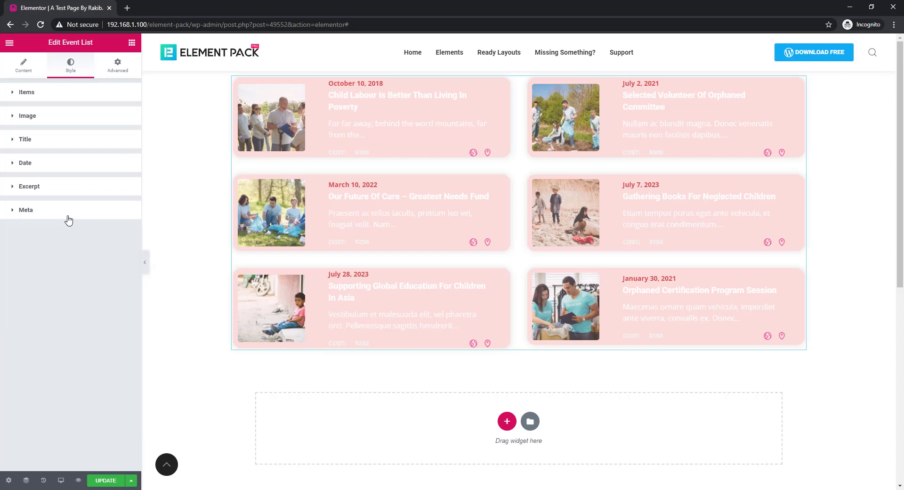